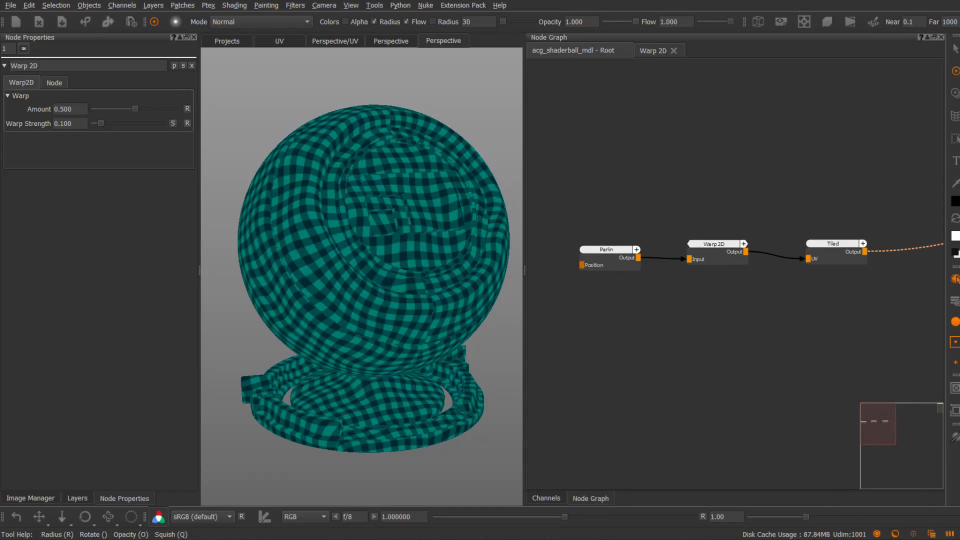
Open the Warp 2D group and move its UV node well clear of the other nodes
double_click(720, 253)
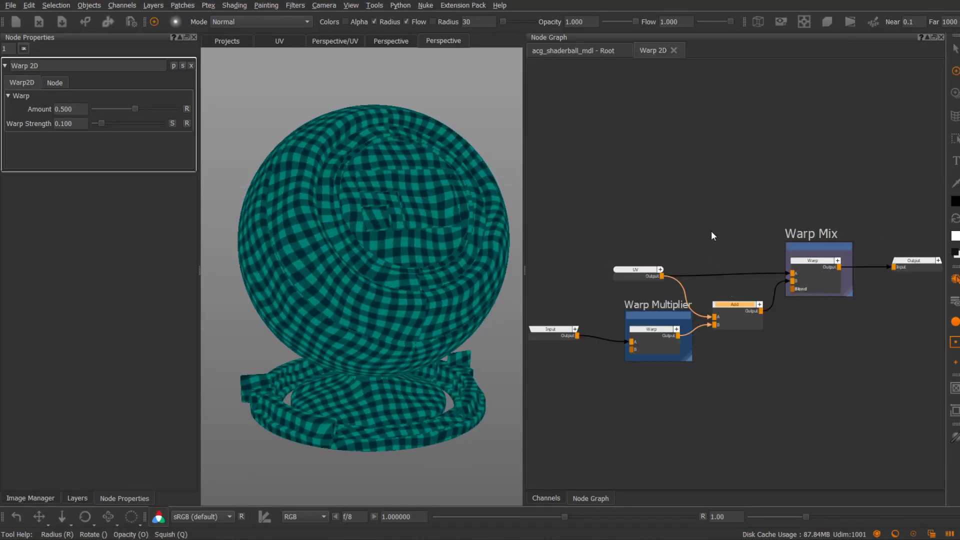
scroll(716, 235, down, 2)
middle_drag(716, 235, 777, 205)
drag(715, 231, 590, 189)
scroll(633, 189, up, 2)
middle_drag(632, 187, 706, 210)
drag(652, 217, 630, 182)
middle_drag(656, 173, 589, 196)
drag(565, 202, 566, 193)
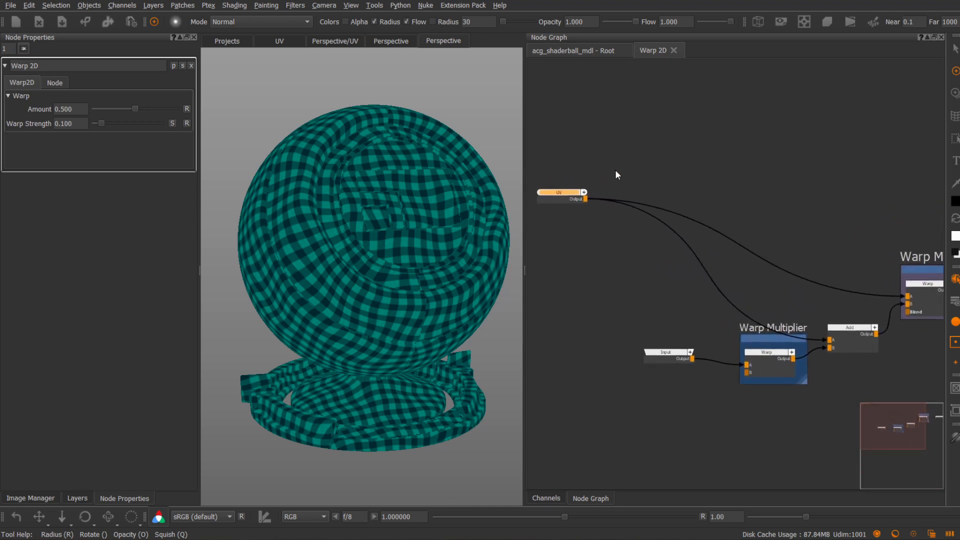
Add a Vector Split node above the UV node and feed it from the UV output
click(606, 180)
key(Tab)
text(vector)
key(Down)
key(Down)
key(Down)
key(Return)
drag(627, 187, 627, 166)
drag(585, 199, 554, 193)
middle_drag(642, 192, 657, 207)
drag(657, 175, 632, 174)
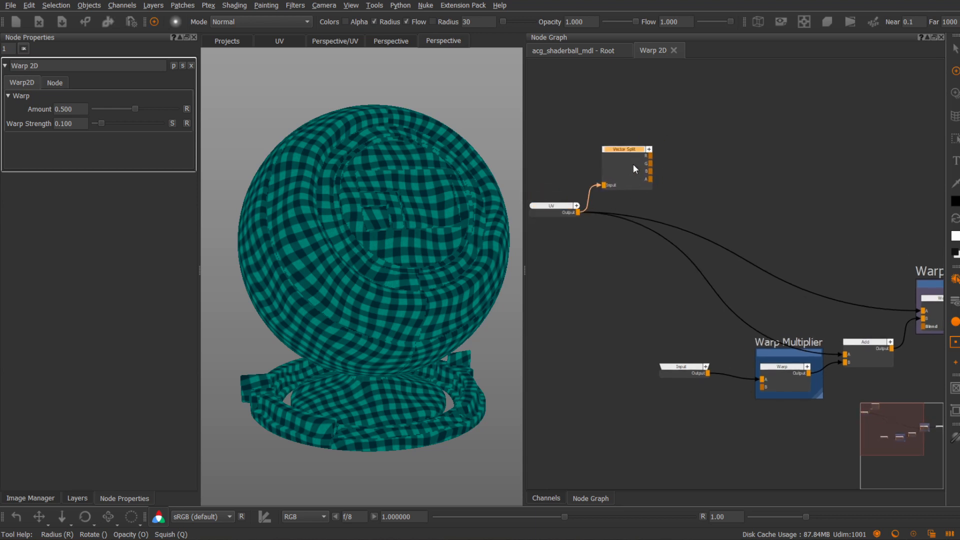
Add a Vector Combine node and connect all four Vector Split outputs to its matching inputs
scroll(690, 181, down, 2)
click(736, 149)
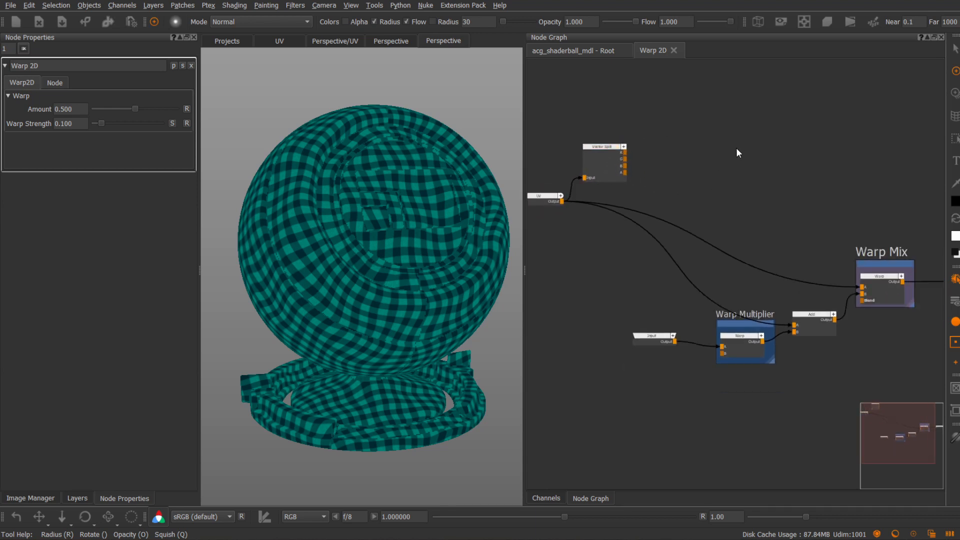
key(Tab)
text(vector)
key(Down)
key(Down)
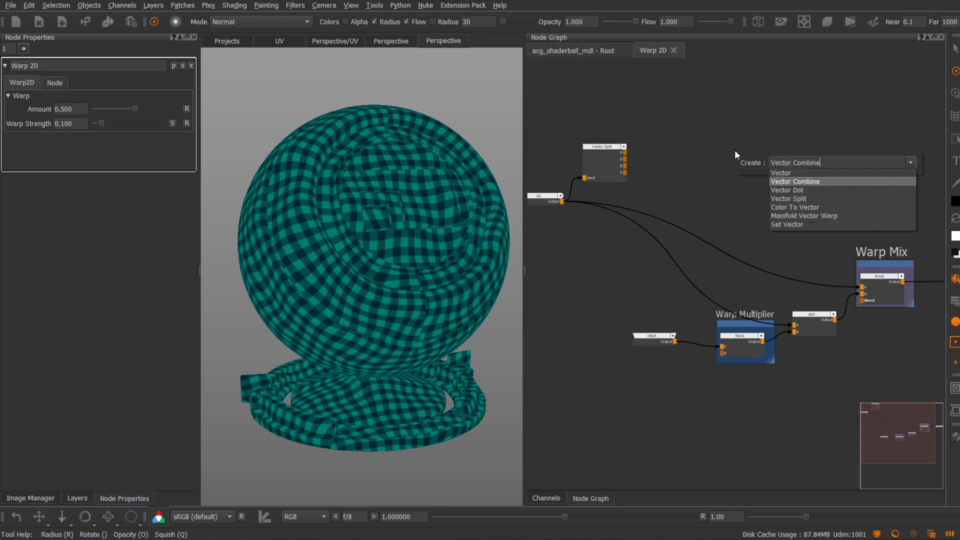
key(Return)
mouse_move(734, 149)
mouse_down()
mouse_move(631, 150)
mouse_move(658, 152)
mouse_move(655, 166)
mouse_move(835, 172)
mouse_up()
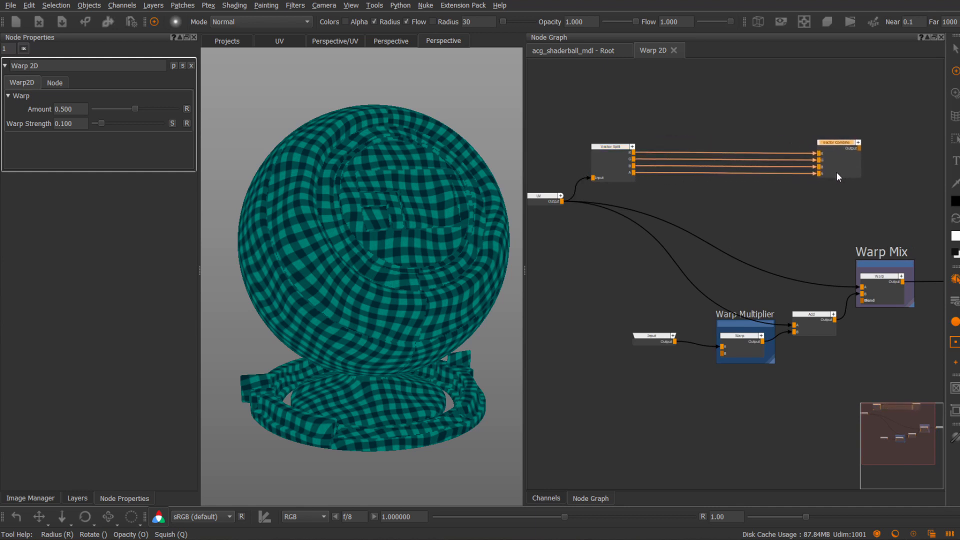
Align the Vector Split and Vector Combine nodes with a wide gap between them
middle_drag(702, 201, 767, 196)
drag(673, 164, 654, 156)
drag(611, 194, 578, 195)
drag(648, 160, 641, 159)
middle_drag(867, 163, 792, 153)
drag(831, 142, 851, 132)
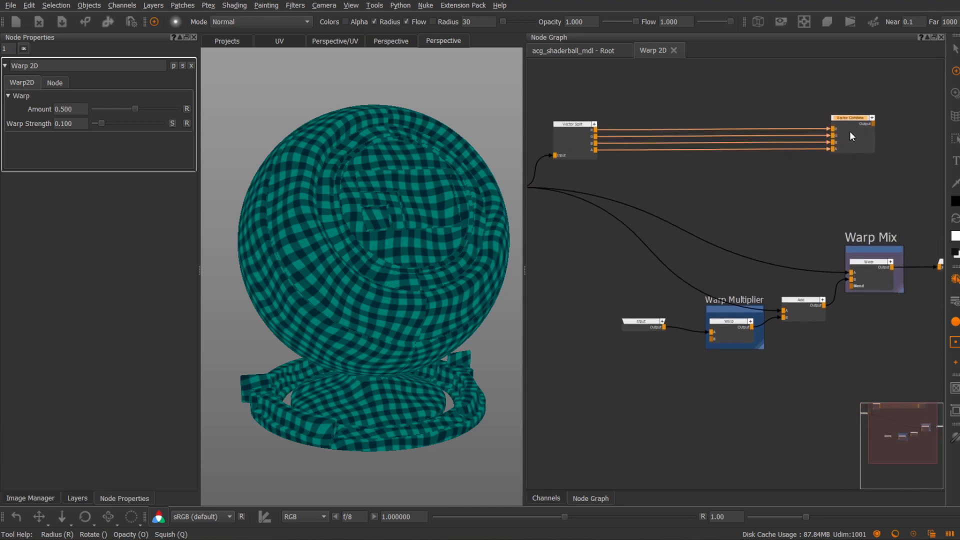
Add two dots to each of the B and A connections and route them below the R and G connections
key(ctrl)
ctrl+click(712, 143)
ctrl+click(712, 150)
drag(692, 171, 621, 185)
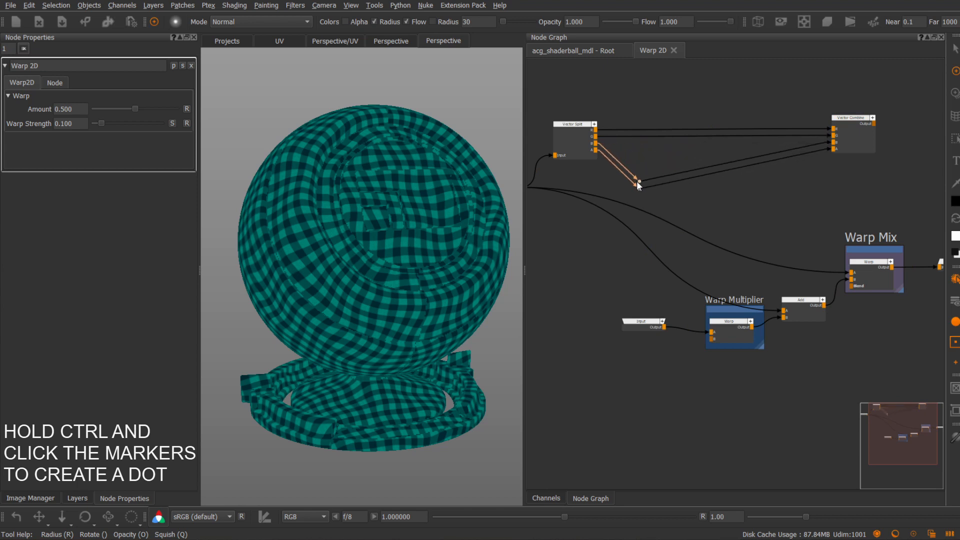
key(ctrl)
ctrl+click(722, 164)
drag(721, 169, 755, 192)
Delete the Add node after the Warp Multiplier and connect the Vector Combine output to input B of the Warp Mix node
click(811, 305)
key(Delete)
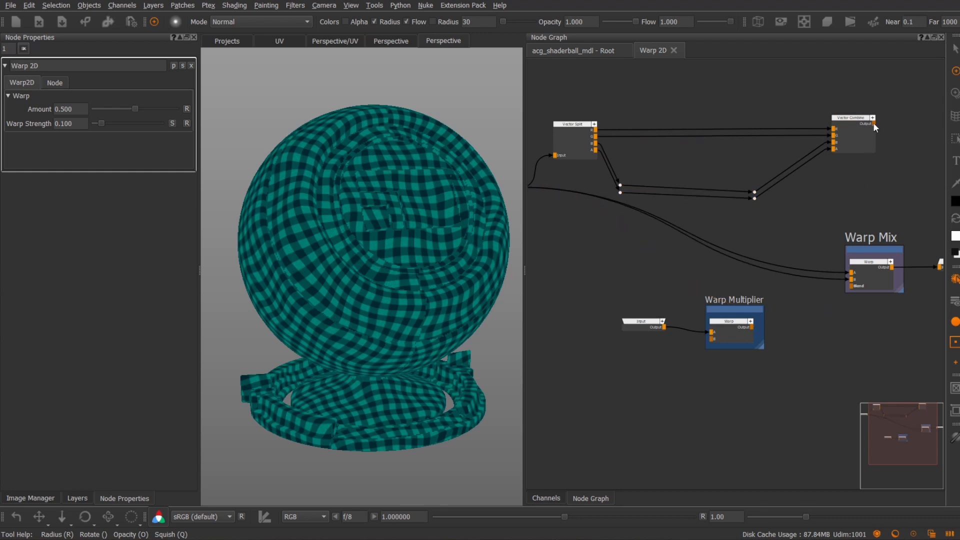
drag(861, 150, 853, 278)
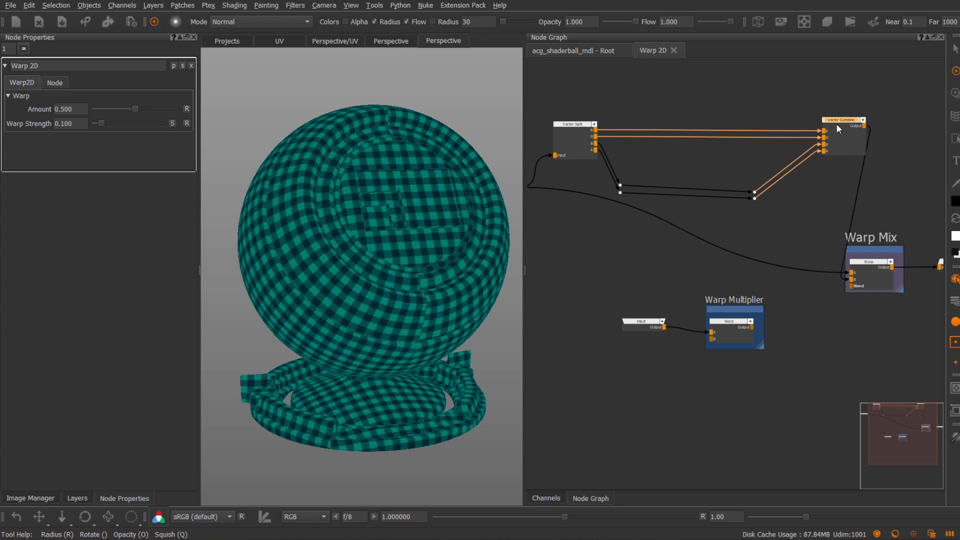
drag(835, 123, 824, 123)
Create an Add node and insert it into the R connection between Vector Split and Vector Combine
middle_drag(682, 117, 805, 108)
drag(703, 134, 698, 131)
middle_drag(785, 149, 722, 150)
middle_drag(736, 89, 717, 114)
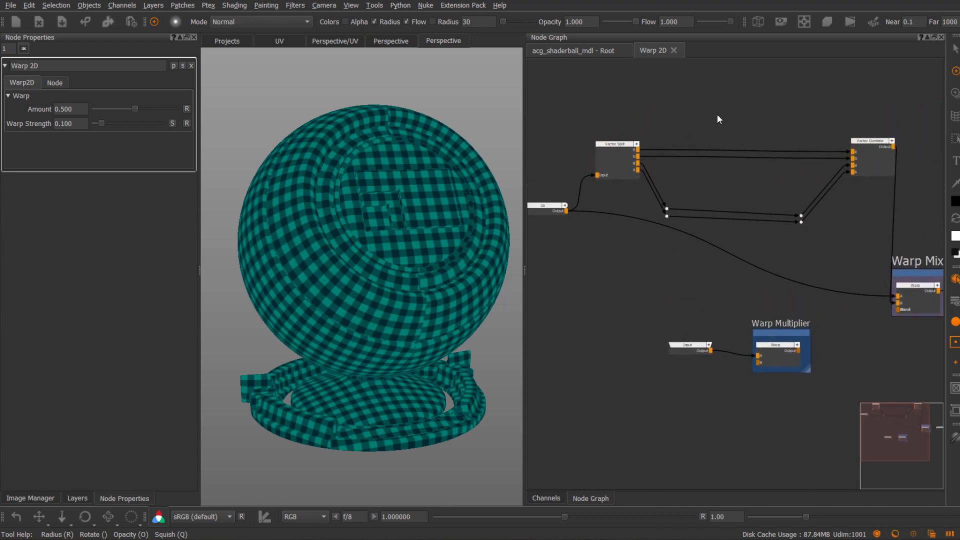
key(Tab)
text(Add)
key(Return)
drag(720, 117, 767, 87)
Create a Multiply node and connect its output to input B of the Add node
middle_drag(746, 131, 706, 180)
key(Tab)
text(Multiply)
key(Return)
drag(671, 192, 696, 142)
Duplicate the Add and Multiply nodes and insert the copy into the G connection, with Multiply feeding Add's input B
shift+click(715, 135)
key(ctrl+c)
key(ctrl+v)
drag(733, 217, 728, 204)
click(712, 230)
drag(694, 251, 683, 231)
drag(677, 175, 719, 140)
drag(674, 165, 678, 165)
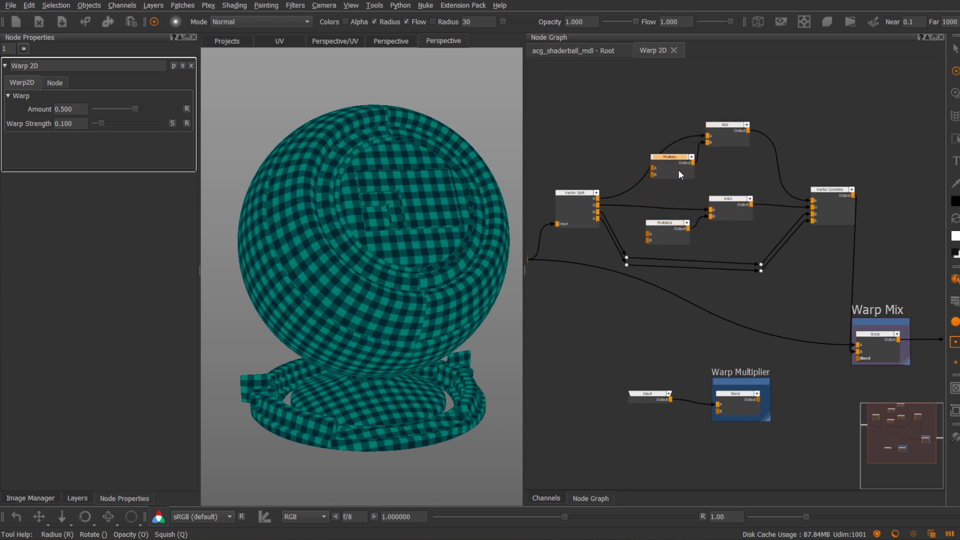
Connect the Warp Multiplier output to input A of both Multiply nodes
middle_drag(656, 281, 739, 235)
scroll(739, 235, down, 1)
middle_drag(811, 169, 772, 180)
drag(723, 147, 725, 146)
mouse_move(653, 307)
mouse_down()
mouse_move(781, 357)
mouse_move(728, 310)
mouse_move(650, 322)
mouse_up()
scroll(686, 305, up, 1)
scroll(686, 305, up, 1)
middle_drag(686, 305, 747, 311)
click(766, 293)
drag(712, 326, 756, 176)
click(715, 328)
drag(713, 326, 764, 100)
middle_drag(792, 125, 715, 158)
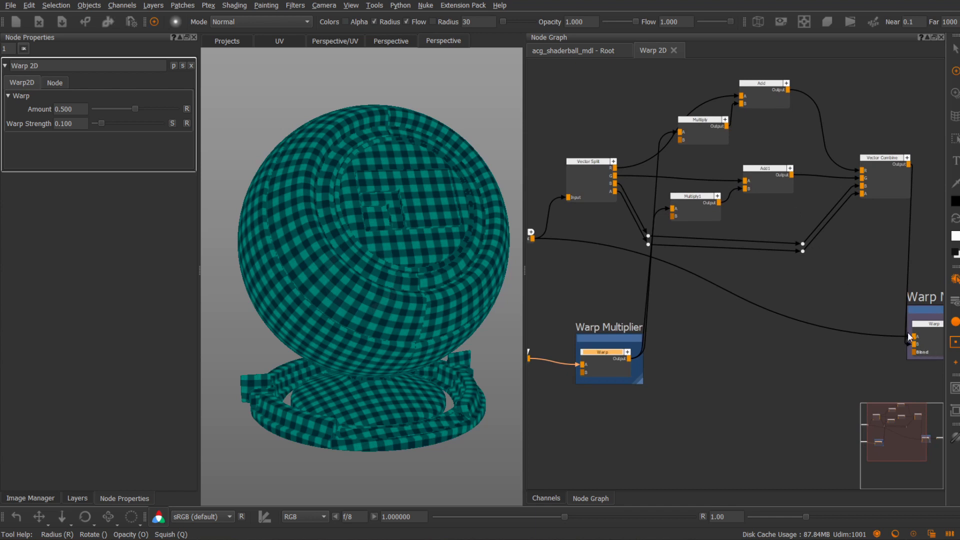
Set Default Input B of the Multiply node in the G branch to 0
middle_drag(795, 289, 771, 273)
middle_drag(727, 234, 745, 261)
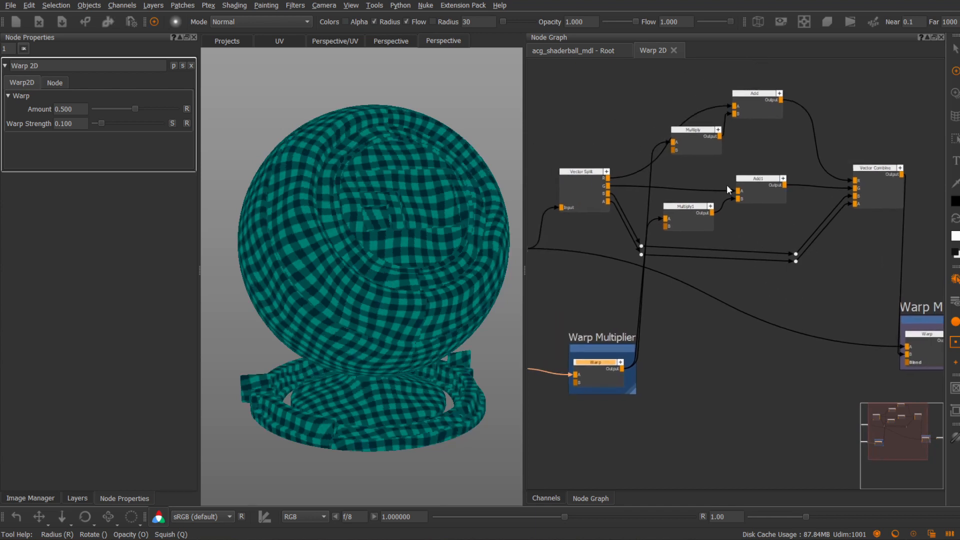
click(698, 137)
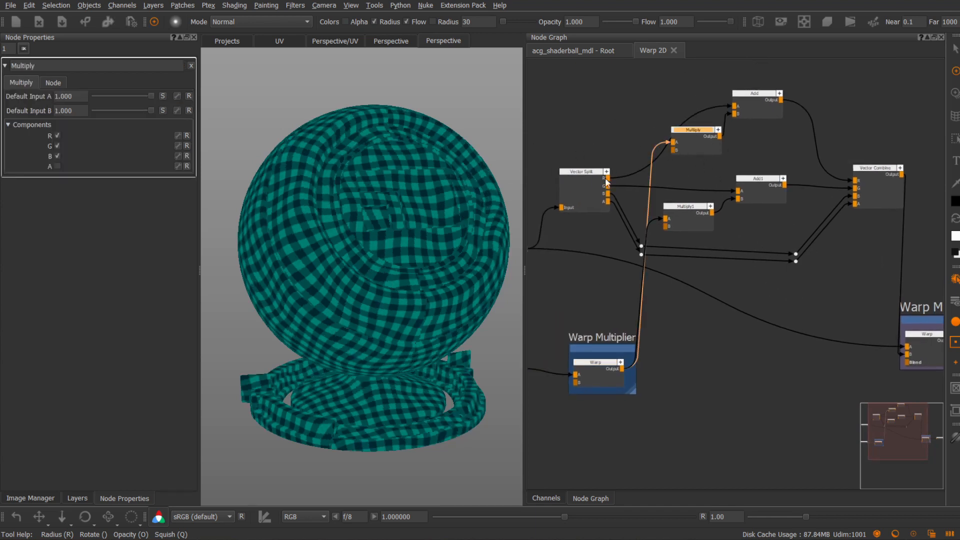
drag(698, 150, 698, 155)
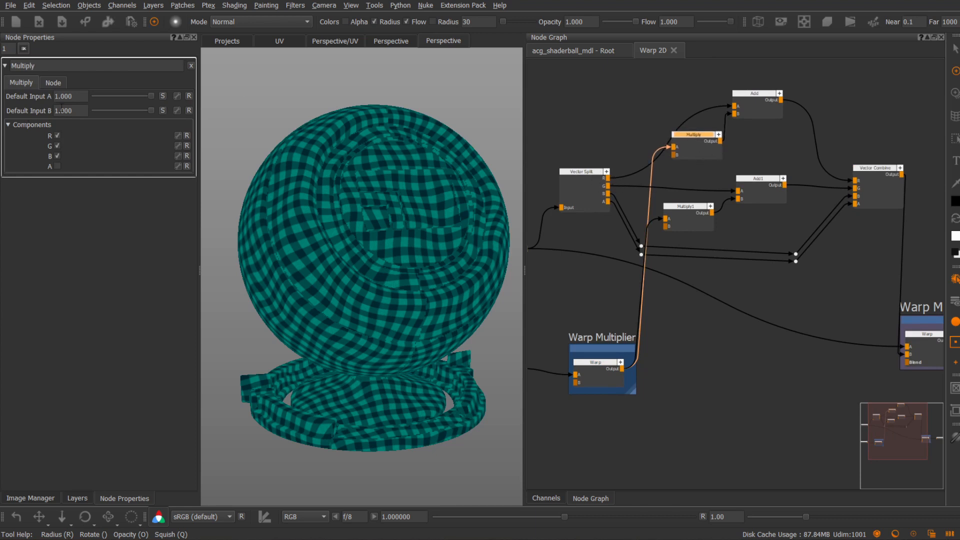
drag(152, 110, 94, 110)
click(693, 210)
scroll(635, 250, down, 2)
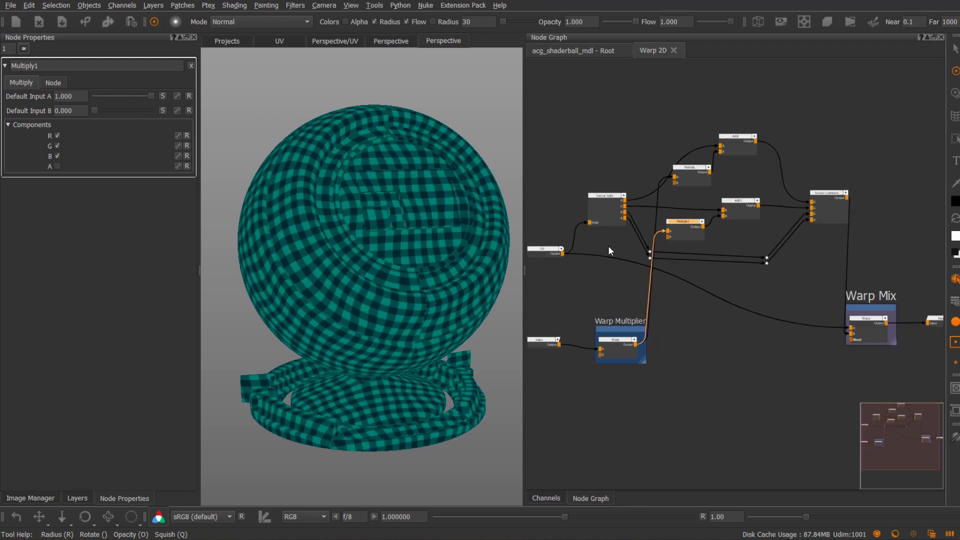
Open the properties of the Warp node in the Warp Multiplier backdrop to examine its Default Input B
middle_drag(619, 235, 715, 223)
click(635, 330)
click(715, 340)
double_click(713, 338)
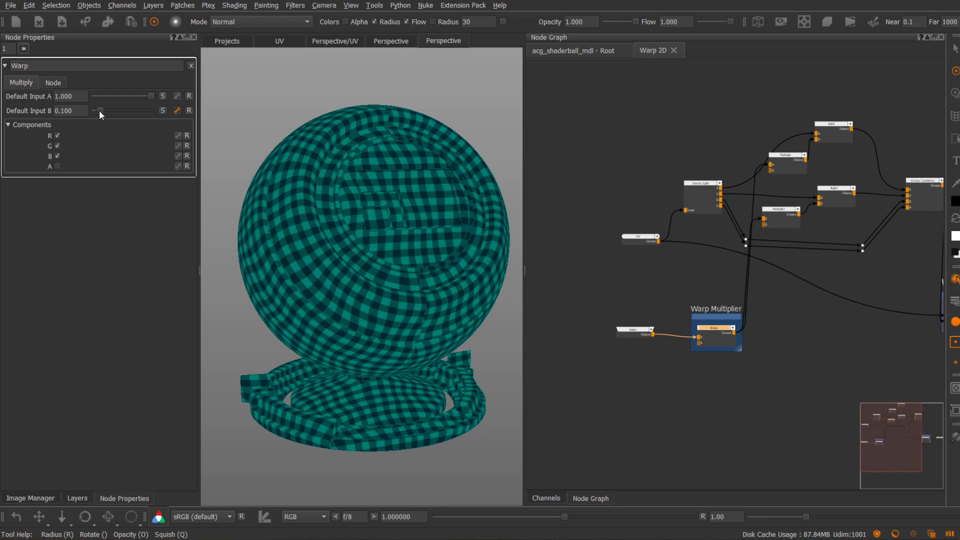
Reposition the two Multiply nodes and the upper Add node into a tidier arrangement
middle_drag(695, 240, 650, 240)
click(749, 172)
click(741, 208)
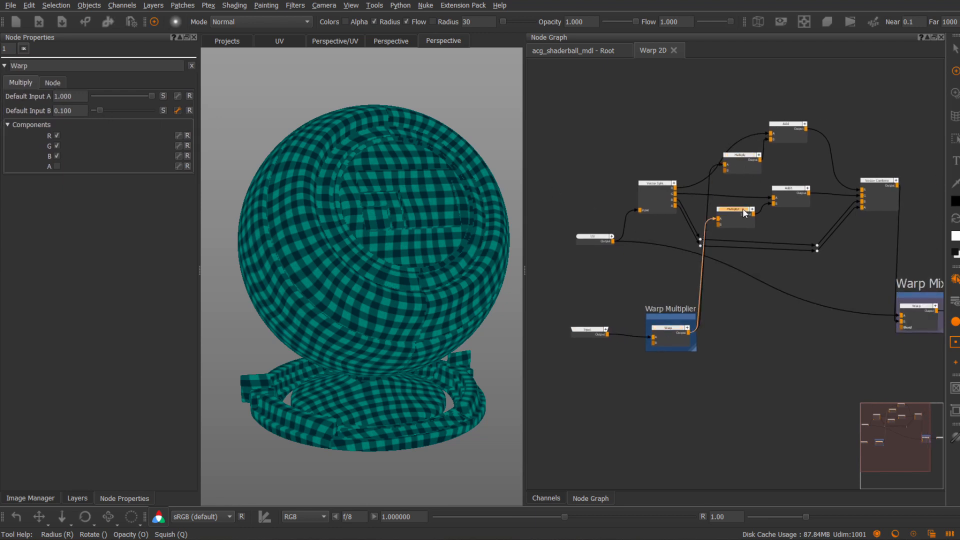
middle_drag(796, 239, 747, 234)
drag(693, 213, 699, 212)
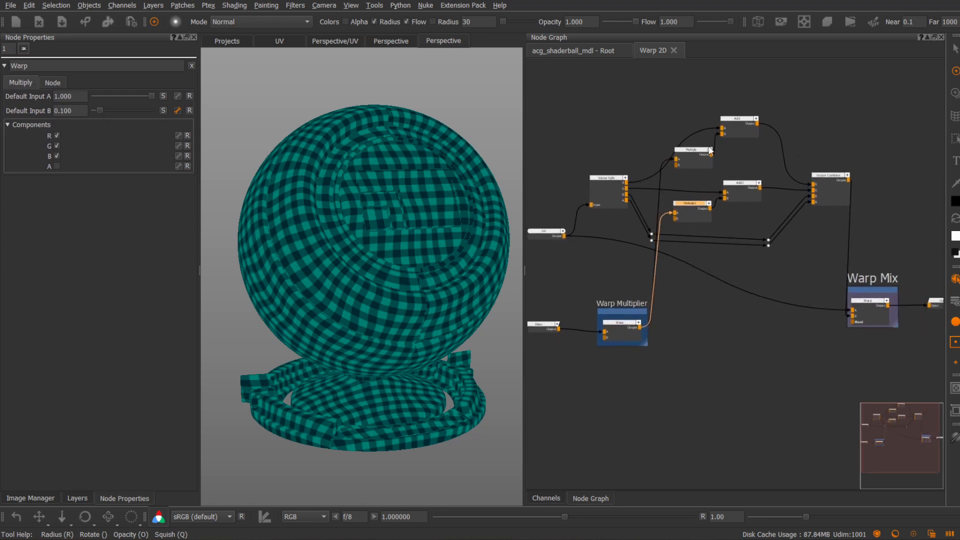
drag(702, 163, 694, 164)
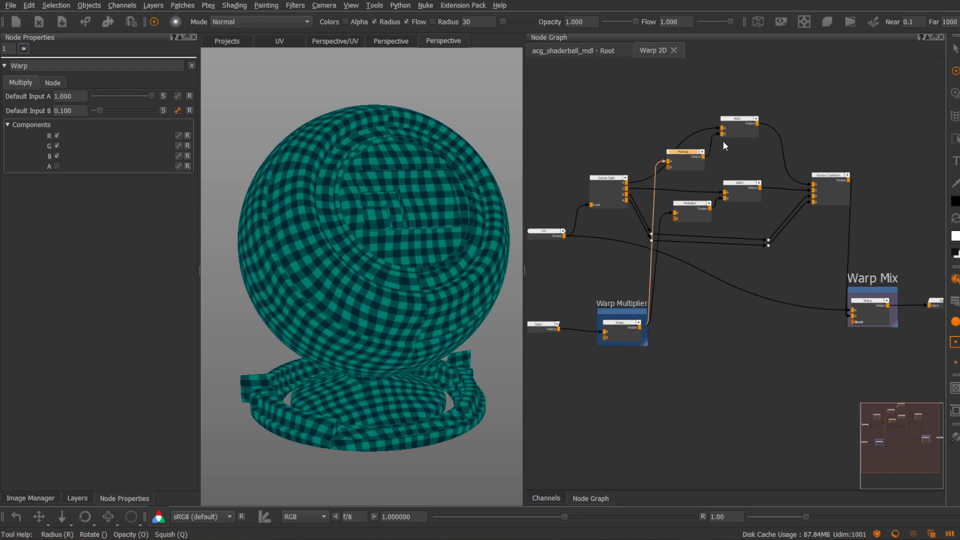
drag(732, 132, 723, 137)
Set Default Input B of the Multiply node in the R branch to 1
double_click(670, 162)
mouse_move(148, 110)
mouse_down()
mouse_move(104, 112)
mouse_move(155, 112)
mouse_up()
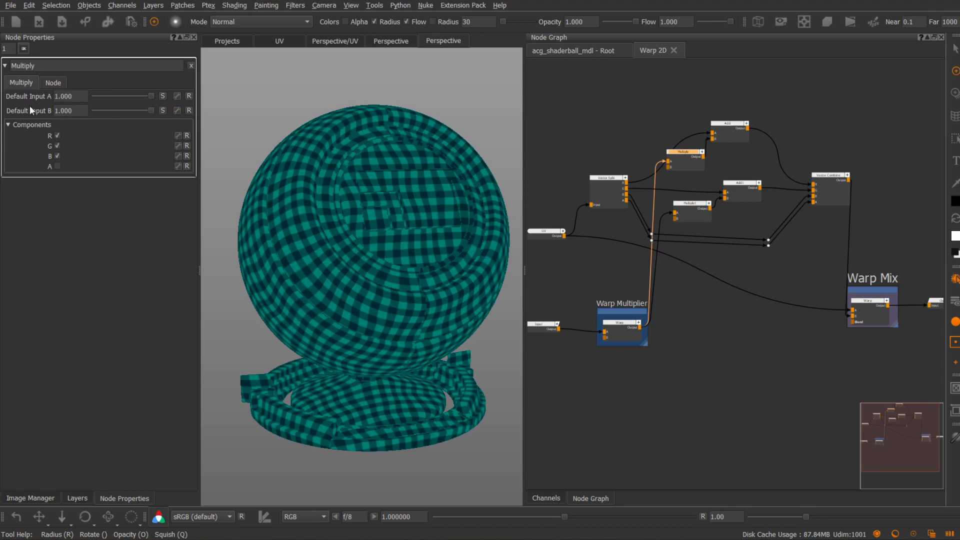
mouse_move(65, 111)
mouse_down()
mouse_move(66, 58)
mouse_move(64, 263)
mouse_move(64, 118)
mouse_up()
click(189, 111)
Set the mix amount of the Warp Mix node to 0.5
click(871, 301)
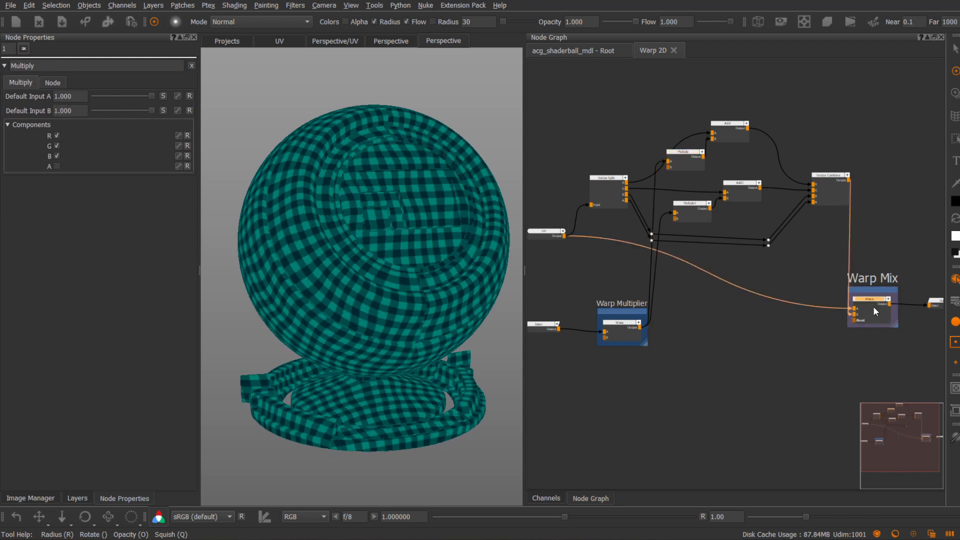
mouse_move(134, 115)
mouse_down()
mouse_move(168, 114)
mouse_move(85, 116)
mouse_move(190, 124)
mouse_move(83, 123)
mouse_move(218, 131)
mouse_move(143, 128)
mouse_up()
drag(75, 117, 1, 116)
text(0.5)
key(Return)
Create one backdrop around the R branch's Add and Multiply nodes and another around the G branch's pair
middle_drag(717, 184, 674, 170)
drag(621, 87, 708, 152)
key(Tab)
key(Return)
drag(665, 99, 661, 77)
drag(641, 148, 730, 209)
key(Tab)
key(Return)
Name the G branch's backdrop "vecticalWarp" and the R branch's backdrop "horizontalWarp"
drag(692, 158, 683, 158)
double_click(683, 158)
drag(102, 96, 11, 95)
text(vecticalWarp)
key(Return)
double_click(643, 130)
text(horizontalWarp)
key(Return)
Tidy the layout of the nodes and the two new backdrops between Vector Split and Vector Combine
middle_drag(643, 128, 639, 128)
drag(585, 217, 570, 216)
drag(634, 178, 631, 178)
mouse_move(667, 212)
mouse_down()
mouse_move(685, 231)
mouse_move(671, 226)
mouse_up()
drag(583, 271, 614, 280)
middle_drag(585, 201, 620, 189)
drag(605, 204, 602, 211)
middle_drag(901, 220, 850, 215)
scroll(850, 215, down, 1)
drag(852, 222, 926, 284)
drag(860, 265, 873, 257)
click(864, 211)
scroll(862, 208, up, 1)
middle_drag(804, 130, 827, 157)
scroll(802, 144, up, 1)
middle_drag(744, 190, 654, 194)
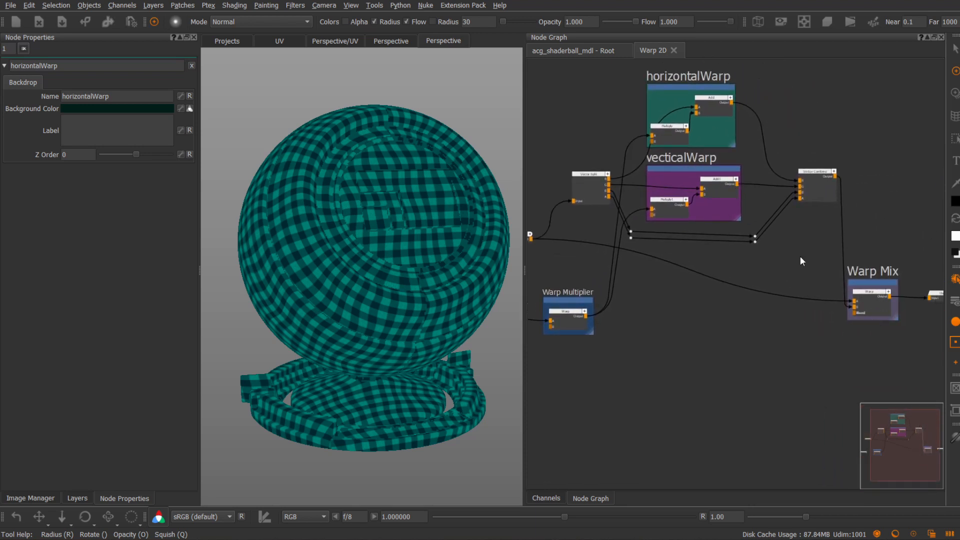
Rename both Multiply nodes inside the horizontalWarp and vecticalWarp backdrops as "Direction"
text(nDirection)
key(Return)
text(nDirection)
key(Return)
Promote Default Input B of both Direction nodes to the Warp 2D group's properties
scroll(689, 143, up, 2)
middle_drag(690, 143, 733, 146)
double_click(709, 232)
middle_drag(709, 233, 730, 232)
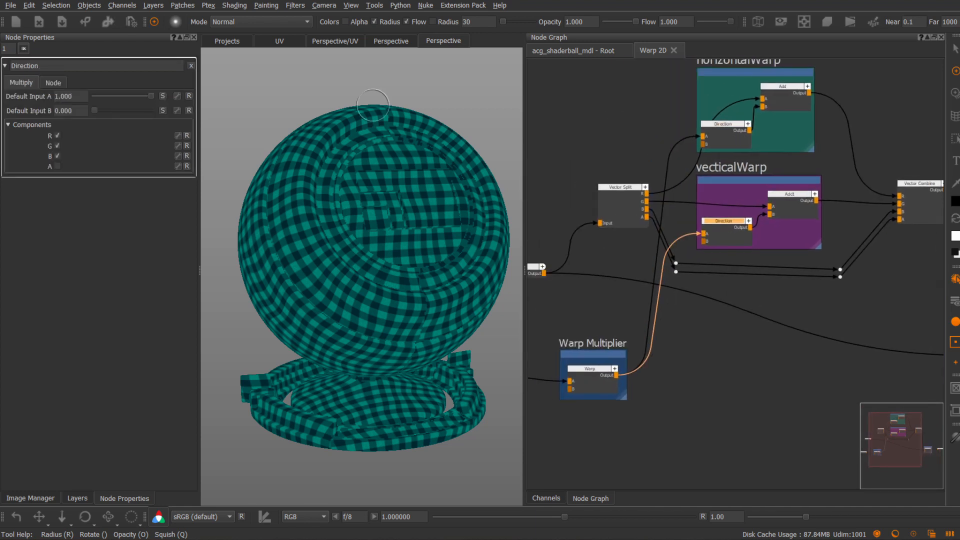
double_click(735, 139)
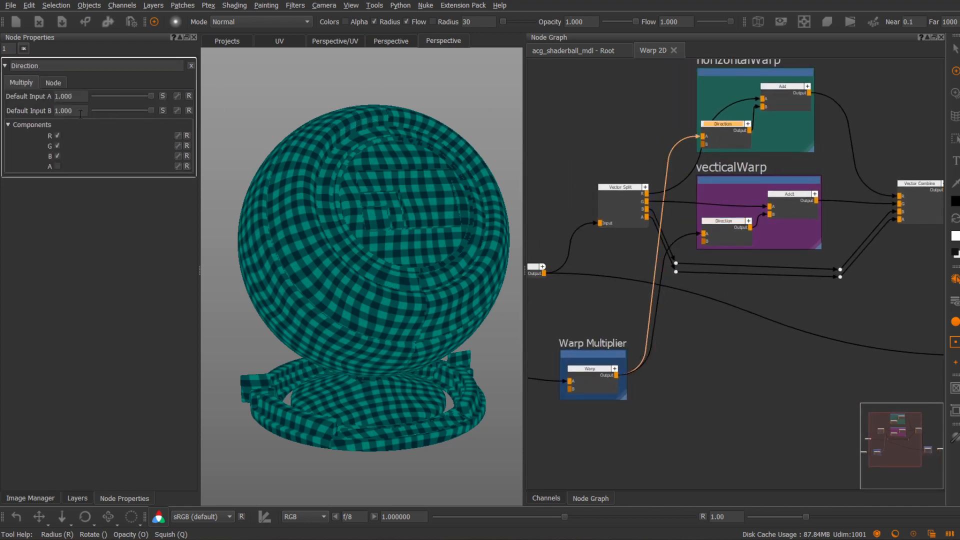
double_click(714, 221)
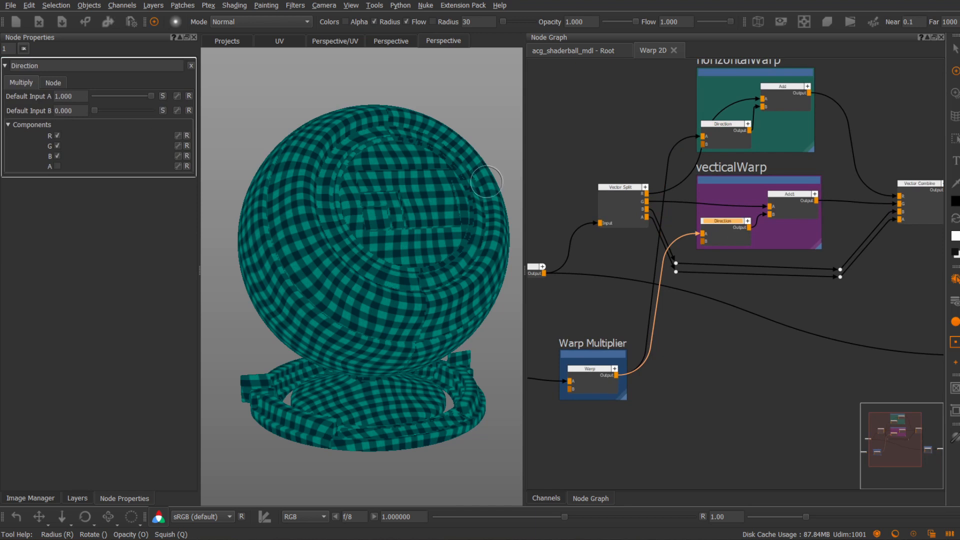
middle_drag(784, 166, 781, 175)
double_click(724, 145)
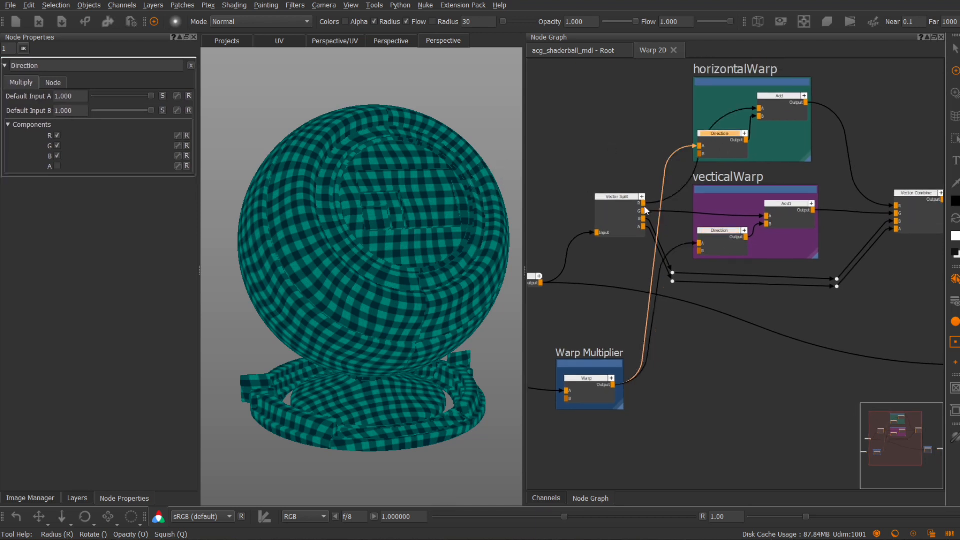
double_click(713, 237)
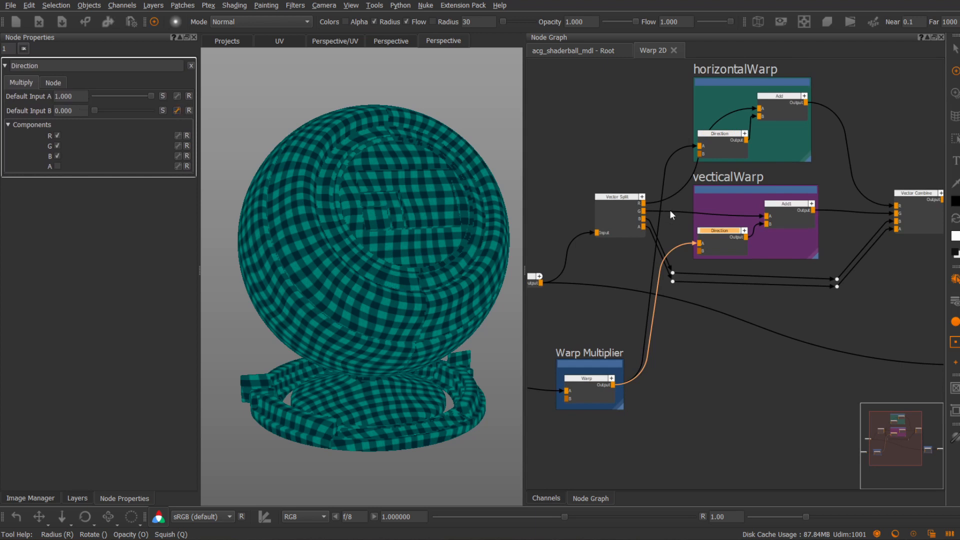
Return to the root node graph and show the Warp 2D group's properties
scroll(709, 200, down, 2)
scroll(709, 200, down, 1)
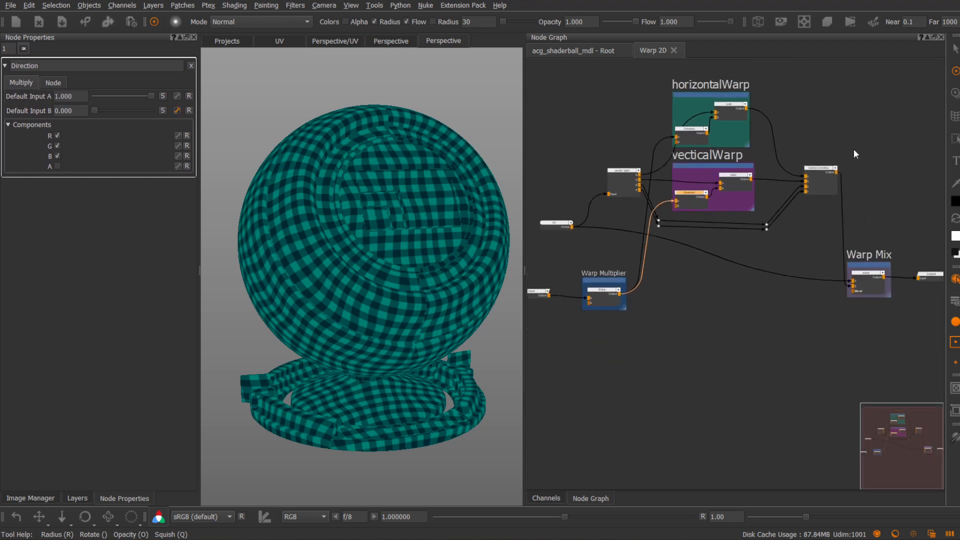
middle_drag(603, 125, 619, 117)
middle_drag(674, 140, 613, 123)
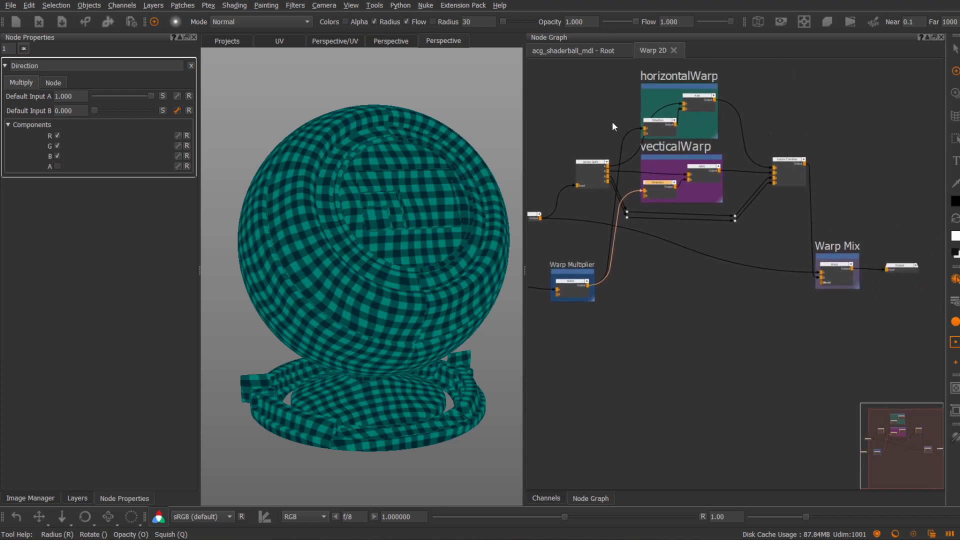
click(606, 49)
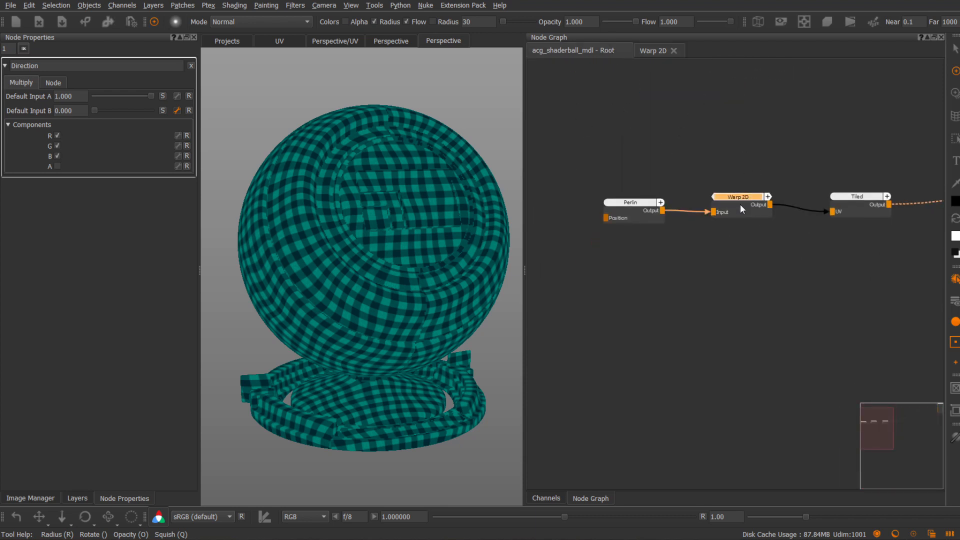
click(735, 197)
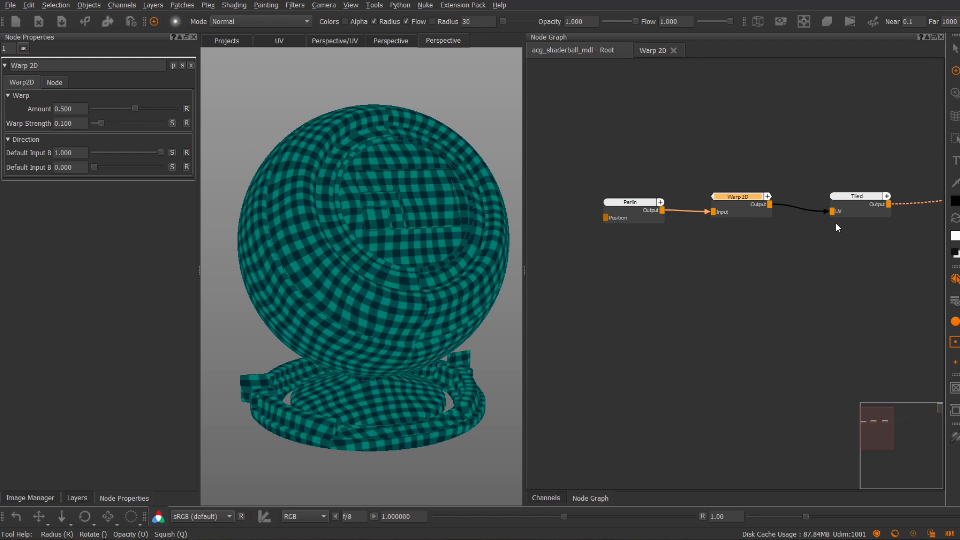
Rename the Warp 2D group node as "Directional Warp"
double_click(715, 198)
text(Direct)
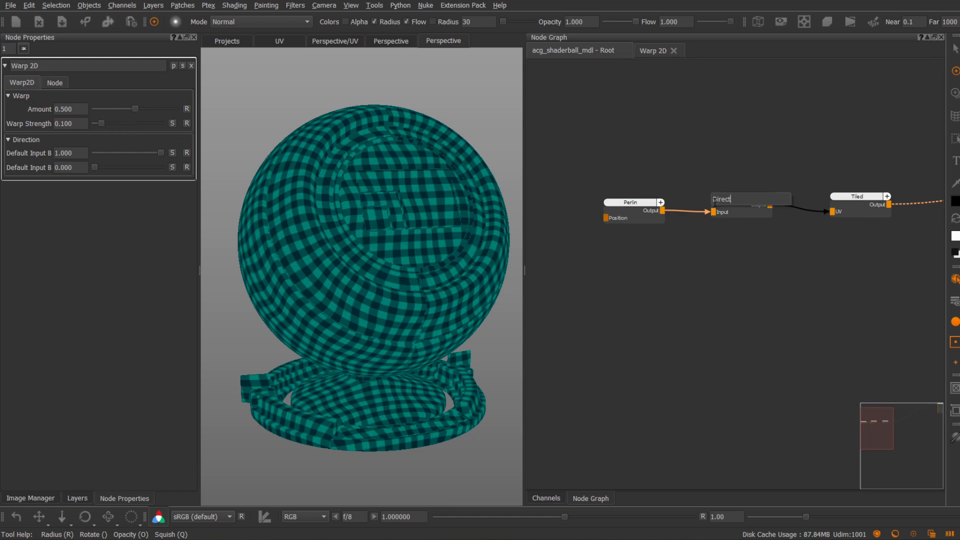
text(ional Warp)
key(Return)
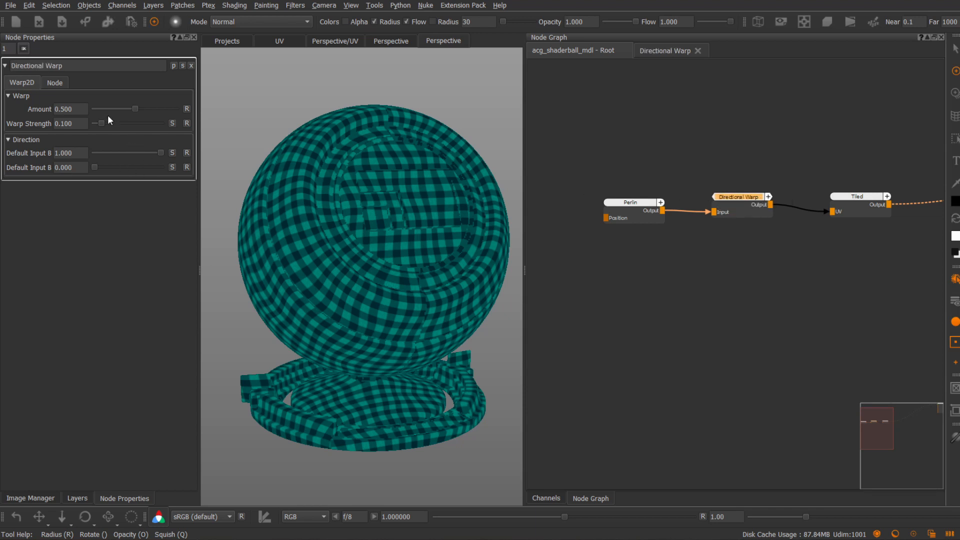
Raise the Directional Warp's Amount to 1.000 and show the warped pattern in the UV view
drag(135, 109, 193, 114)
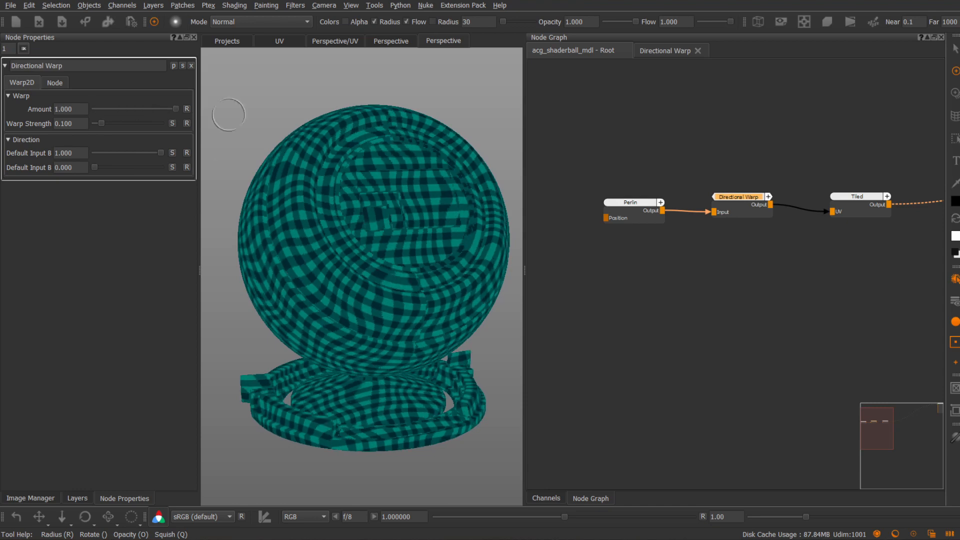
mouse_move(159, 152)
mouse_down()
mouse_move(82, 150)
mouse_move(164, 152)
mouse_up()
mouse_move(97, 163)
mouse_down()
mouse_move(187, 176)
mouse_move(58, 171)
mouse_move(81, 173)
mouse_up()
mouse_move(390, 205)
alt+mouse_down()
mouse_move(332, 212)
mouse_move(381, 219)
mouse_move(374, 225)
alt+mouse_up()
key(F5)
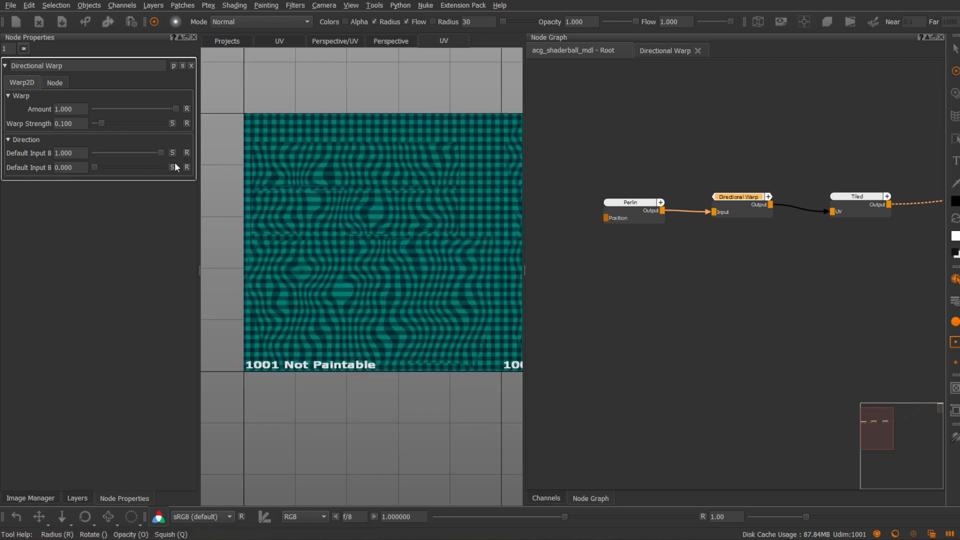
Vary the two Direction values of the Directional Warp node to compare horizontal and vertical warping in the UV view
drag(159, 152, 151, 170)
drag(92, 169, 136, 168)
mouse_move(103, 169)
mouse_down()
mouse_move(173, 166)
mouse_move(94, 168)
mouse_up()
Swap the Add node inside the horizontalWarp backdrop of the Directional Warp group to a Subtract node
click(659, 51)
scroll(695, 100, up, 2)
right_click(695, 133)
mouse_move(713, 180)
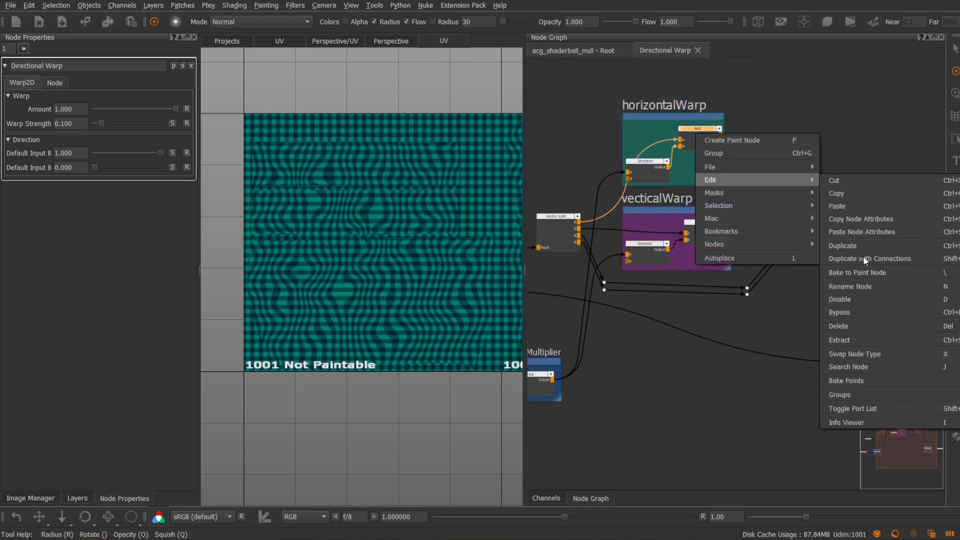
click(863, 235)
drag(821, 328, 730, 297)
text(Subtra)
key(Down)
key(Return)
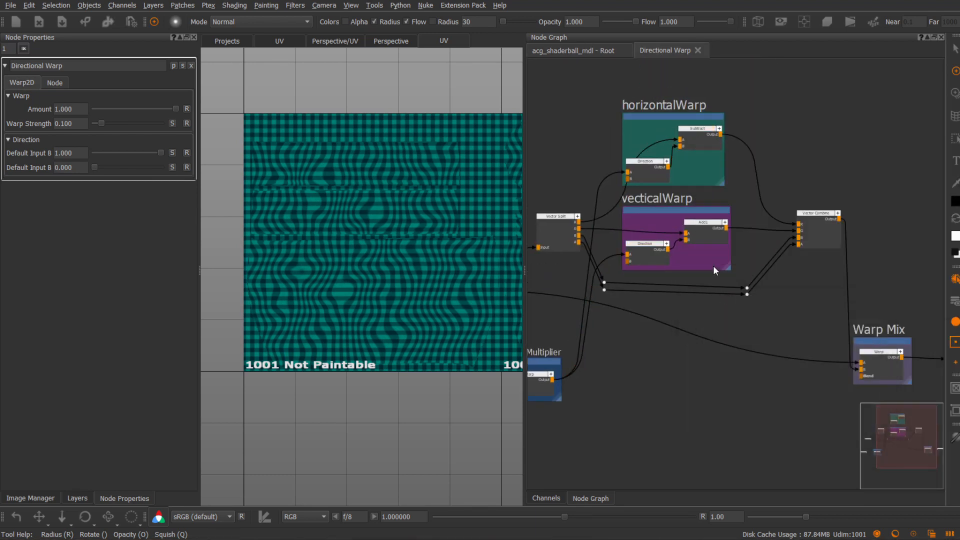
Swap the Add node in the vecticalWarp backdrop to Subtract and recheck the first Direction parameter from the root graph
right_click(705, 228)
mouse_move(734, 273)
click(854, 446)
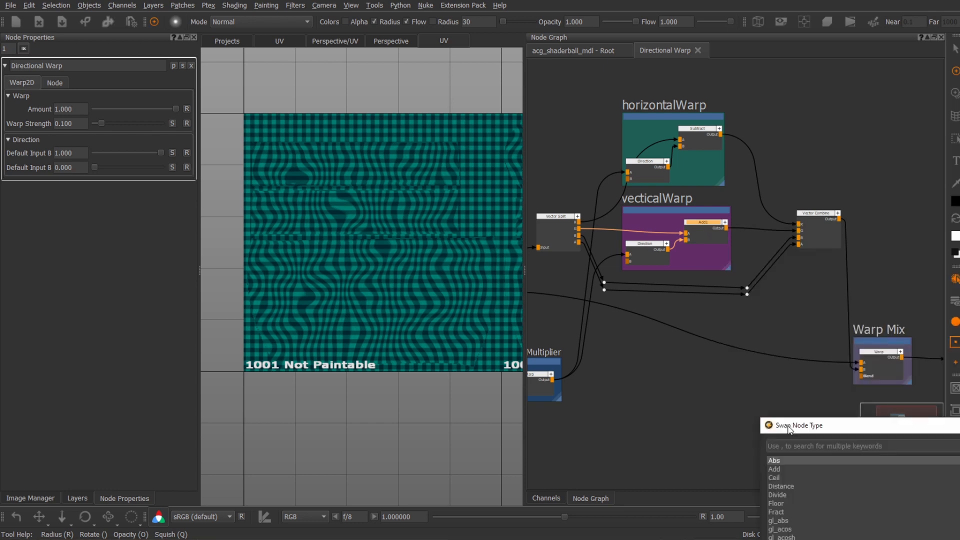
drag(789, 430, 643, 269)
key(Down)
key(Return)
click(595, 48)
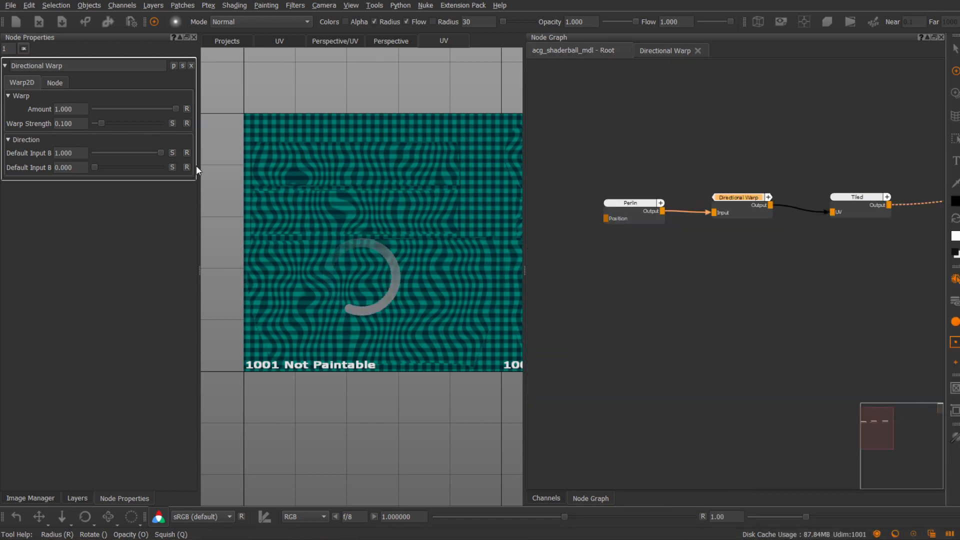
mouse_move(165, 152)
mouse_down()
mouse_move(94, 152)
mouse_move(168, 152)
mouse_move(91, 153)
mouse_move(157, 168)
mouse_move(85, 168)
mouse_move(165, 152)
mouse_up()
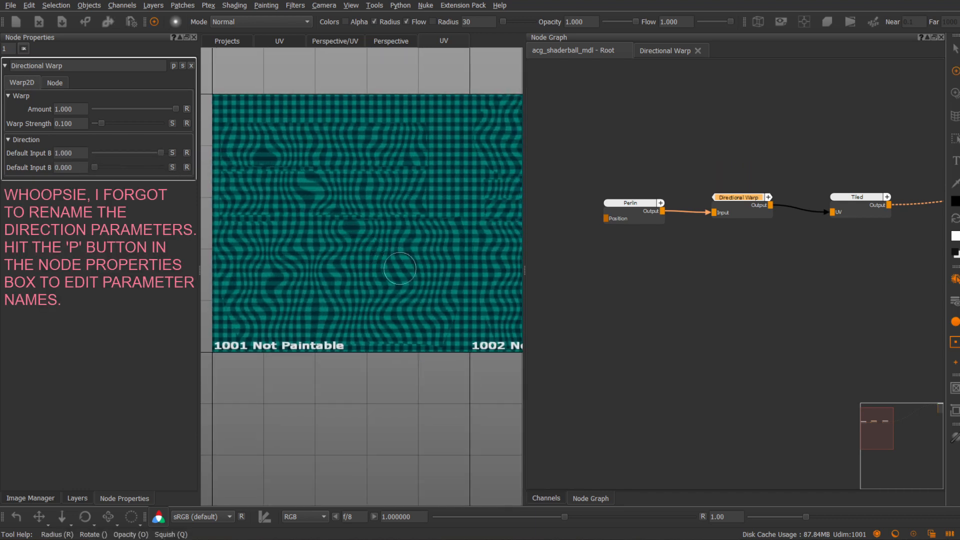
Export the Directional Warp group as an .mng gizmo file into Mari's Gizmos folder
click(50, 82)
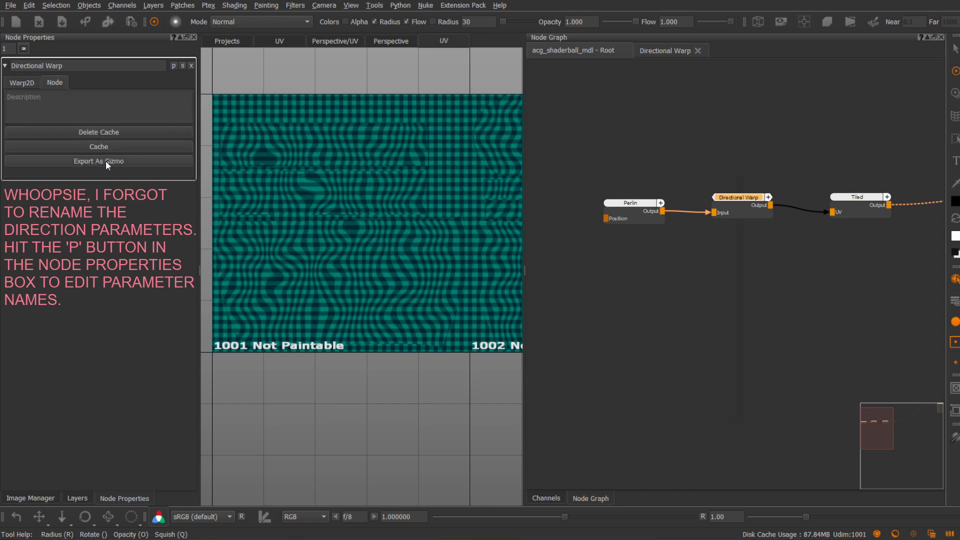
click(108, 160)
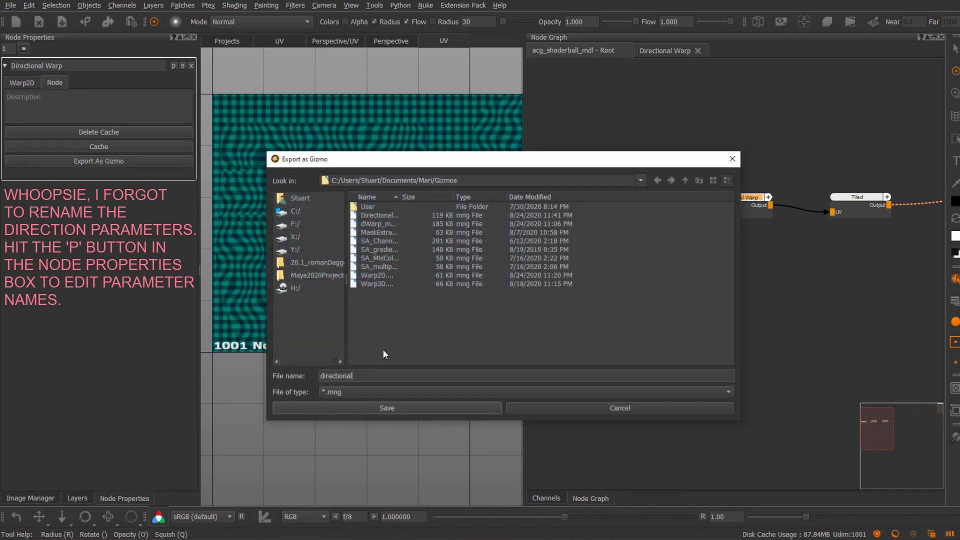
key(Return)
Try adding a DirectionalWarp2D gizmo node to the root graph and delete it again
key(Tab)
text(direct)
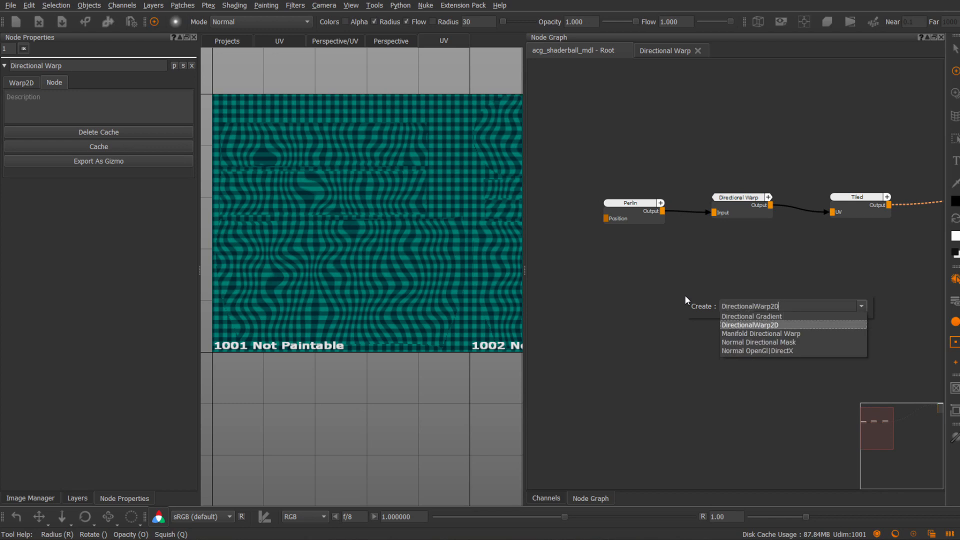
key(Down)
key(Return)
key(Delete)
Open the Directional Warp group and inspect the Direction nodes in its horizontalWarp and vecticalWarp backdrops
middle_drag(660, 202, 609, 176)
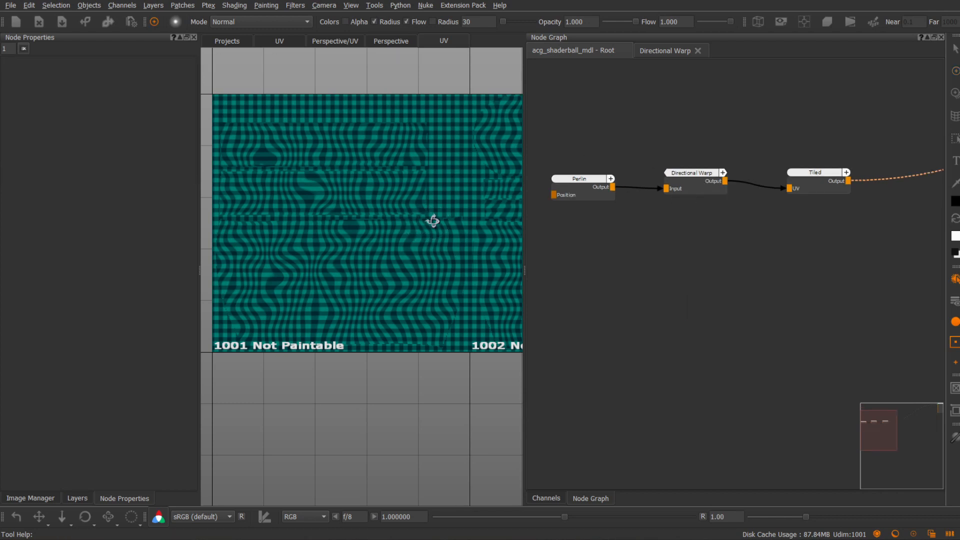
alt+middle_drag(455, 223, 470, 271)
alt+right_drag(470, 271, 454, 245)
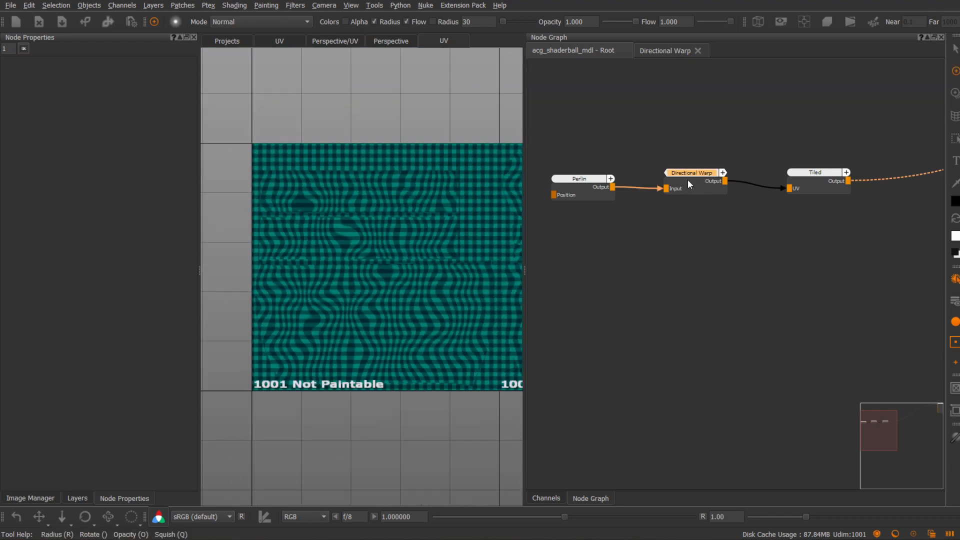
double_click(688, 183)
scroll(728, 227, up, 2)
click(712, 205)
click(704, 297)
middle_drag(618, 237, 736, 214)
scroll(785, 242, down, 1)
mouse_move(785, 242)
middle_down()
mouse_move(753, 248)
mouse_move(744, 237)
mouse_move(733, 264)
mouse_move(680, 238)
middle_up()
scroll(706, 238, down, 2)
mouse_move(758, 282)
middle_down()
mouse_move(719, 272)
mouse_move(781, 306)
middle_up()
scroll(735, 305, up, 2)
alt+middle_drag(465, 276, 448, 270)
alt+right_drag(448, 270, 439, 301)
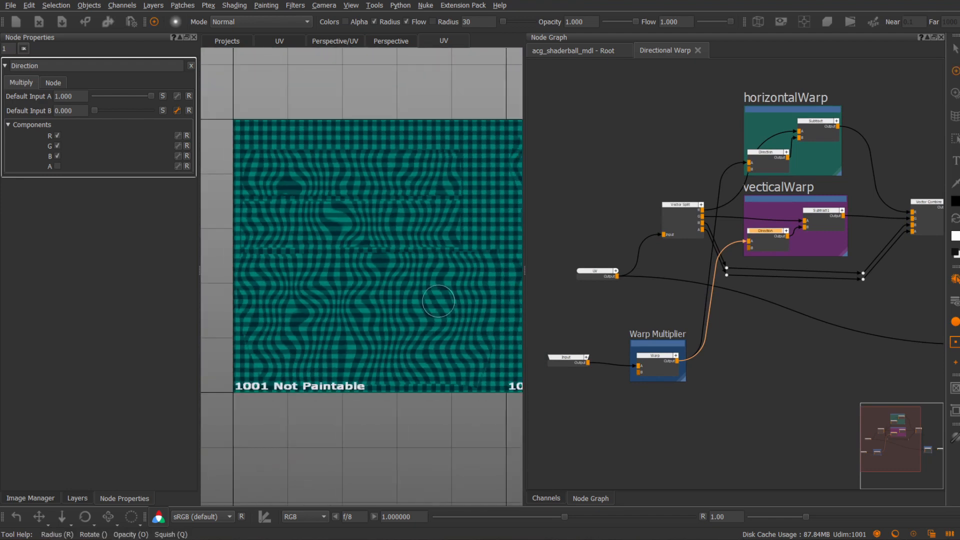
Examine the warped checker pattern on the shaderball in the perspective view
key(F9)
alt+drag(445, 305, 384, 297)
alt+middle_drag(414, 172, 442, 178)
alt+right_drag(442, 178, 368, 226)
alt+middle_drag(369, 226, 343, 222)
alt+right_drag(344, 222, 364, 230)
middle_drag(669, 234, 712, 246)
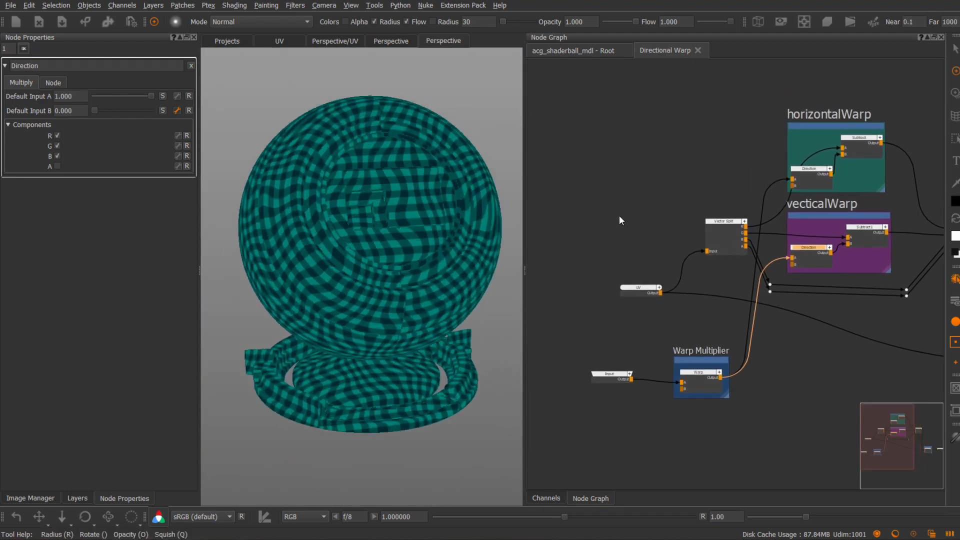
middle_drag(623, 218, 670, 230)
alt+drag(362, 281, 390, 294)
Build a chain of Float, Divide and Multiply nodes for a new gl_sin node in the group's empty area
scroll(575, 157, up, 2)
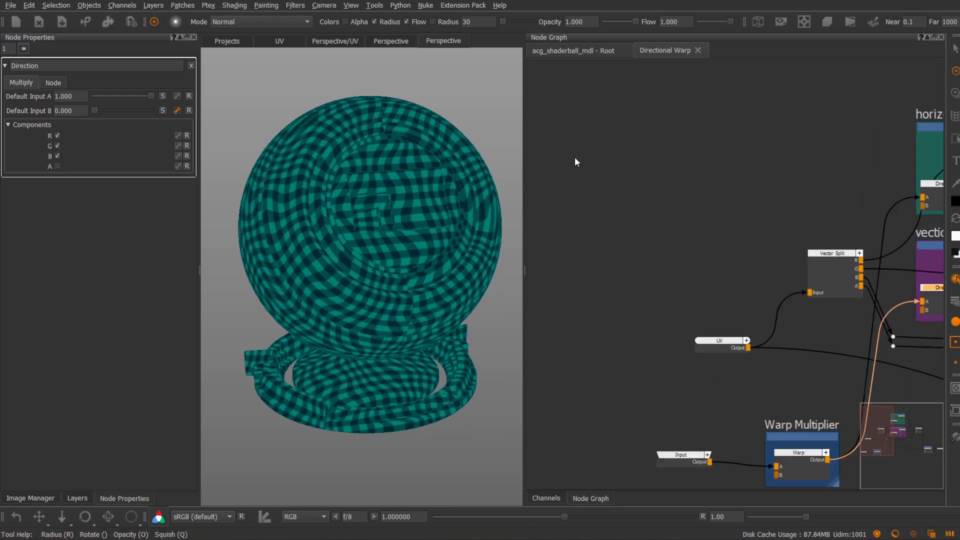
key(Tab)
text(gl_sin)
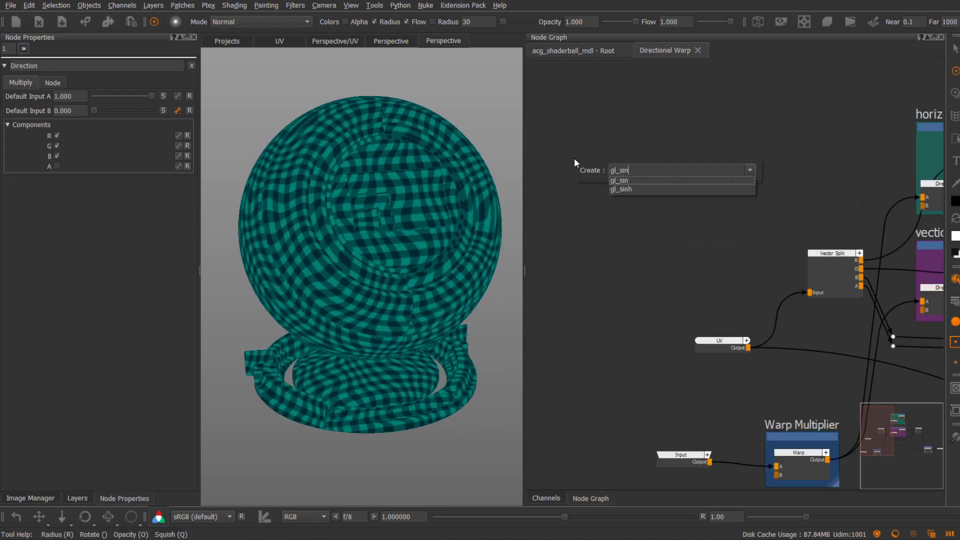
key(Return)
middle_drag(662, 129, 792, 140)
key(Tab)
text(Multiply)
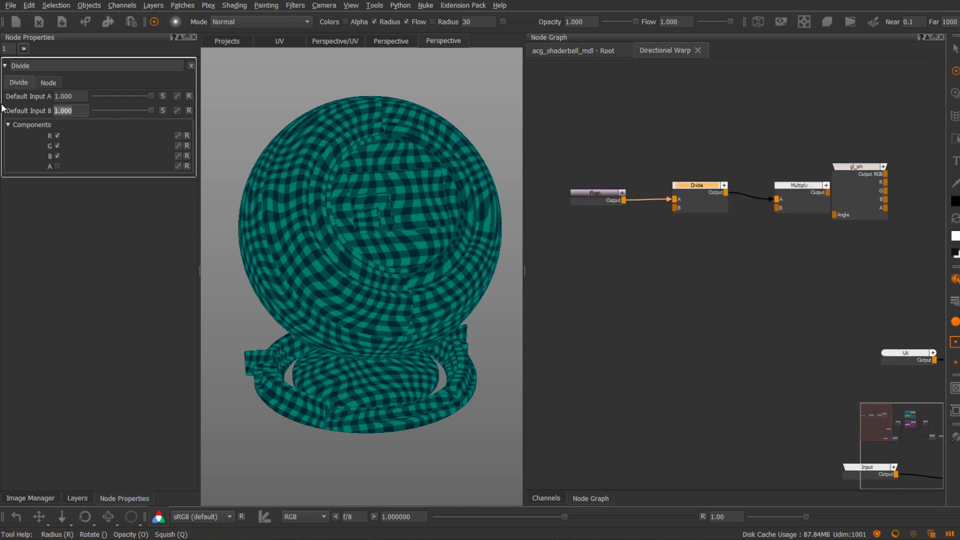
Add a second branch from the Float node through Add, Divide and Multiply to another gl_sin, with Multiply's Default Input B at 1.570
key(Tab)
text(Add)
key(Return)
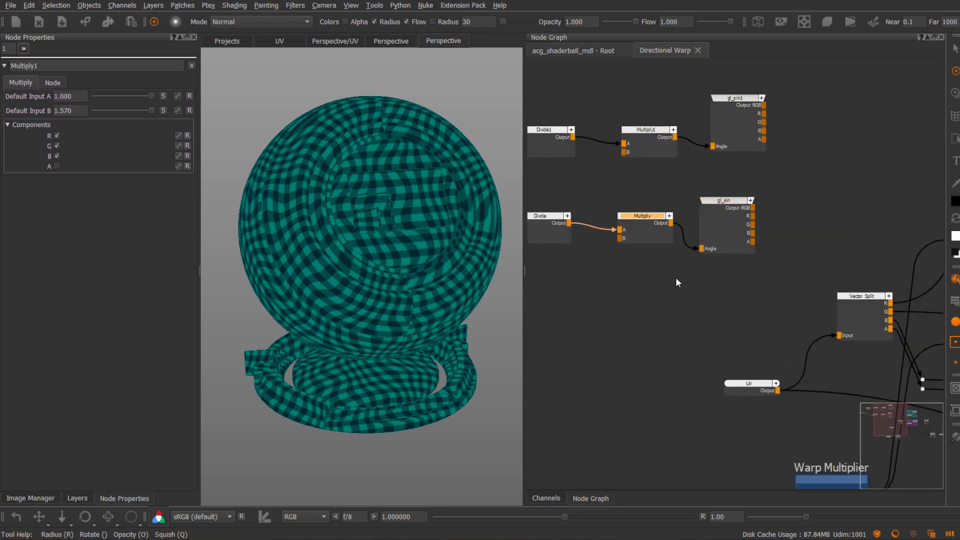
Check the Float node's 0 - 360 parameter and space out the two sine branches around it
scroll(707, 246, down, 3)
click(592, 196)
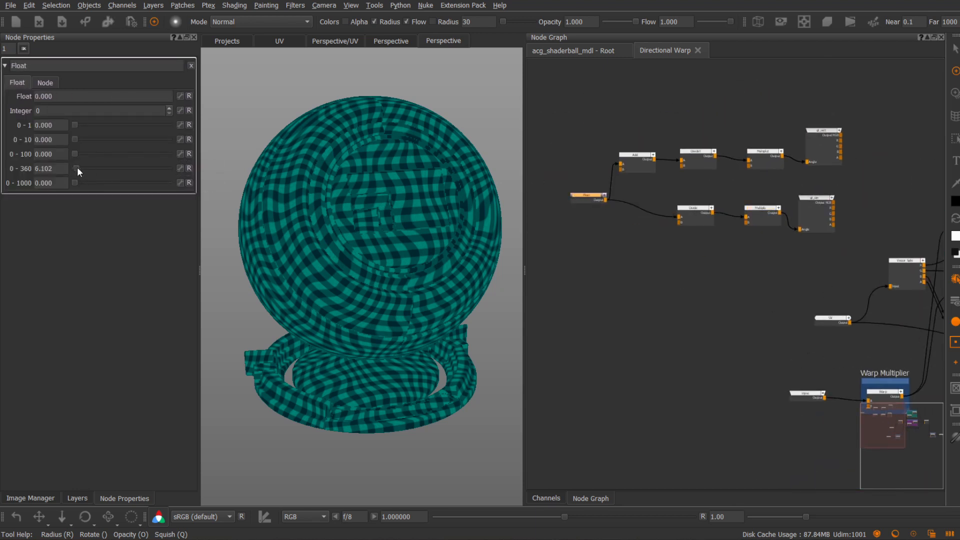
drag(679, 211, 822, 218)
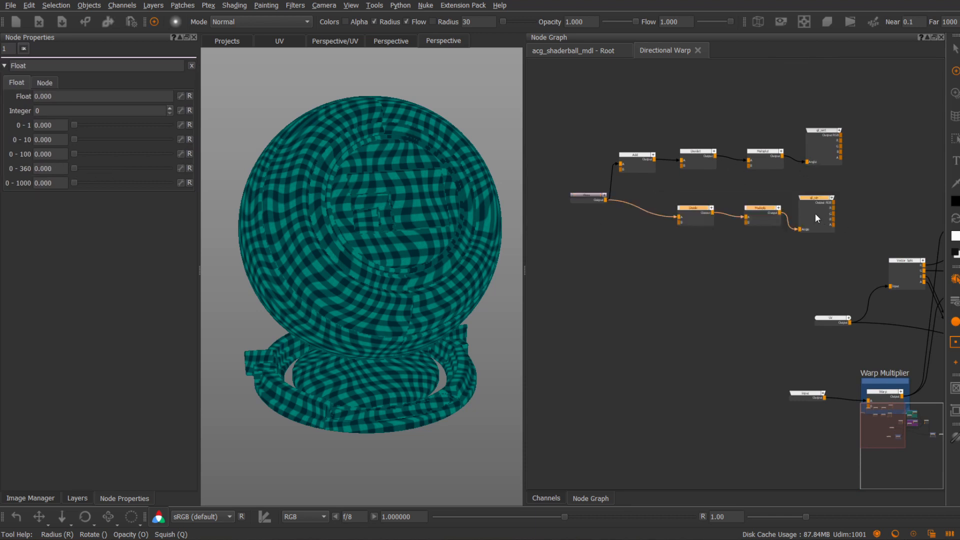
drag(618, 124, 841, 185)
middle_drag(841, 185, 812, 177)
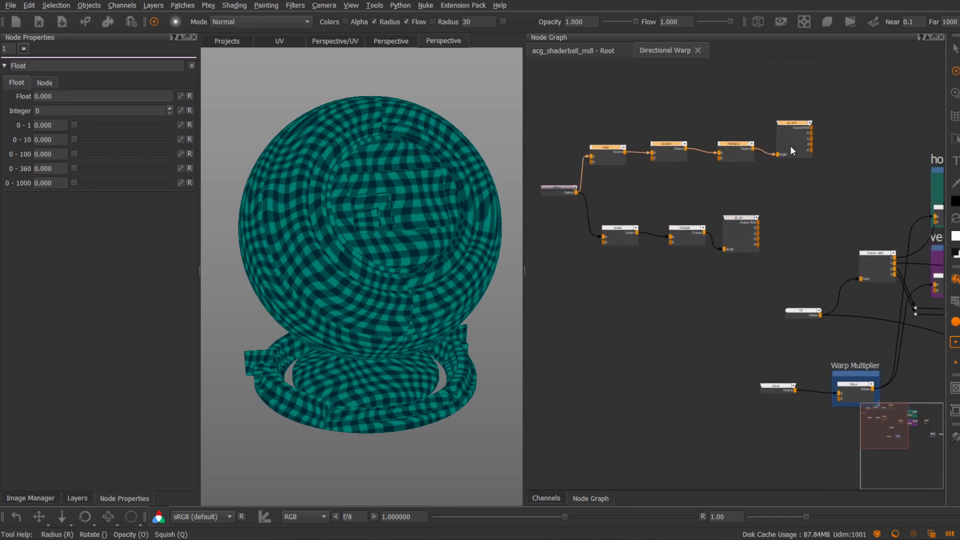
drag(557, 192, 549, 198)
Connect the Add branch's gl_sin output to input B of the Direction node in the horizontalWarp backdrop
middle_drag(728, 197, 732, 188)
middle_drag(794, 163, 714, 150)
scroll(754, 168, up, 1)
middle_drag(754, 167, 714, 165)
scroll(714, 165, down, 1)
drag(686, 117, 822, 203)
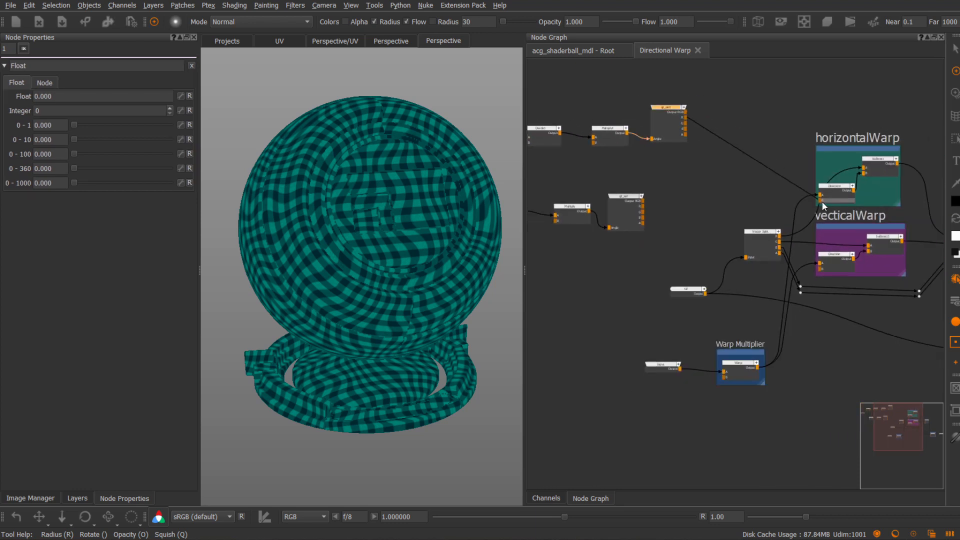
Sweep the Float node's 0 - 360 value through its full range in the UV and perspective views, ending at 138.305
scroll(715, 278, up, 1)
middle_drag(560, 256, 681, 311)
click(627, 205)
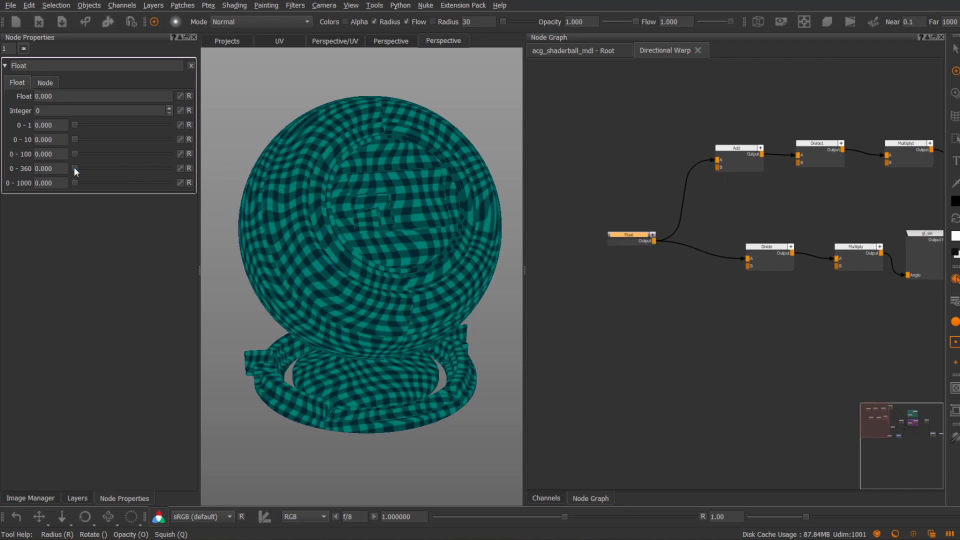
drag(74, 167, 177, 176)
key(F10)
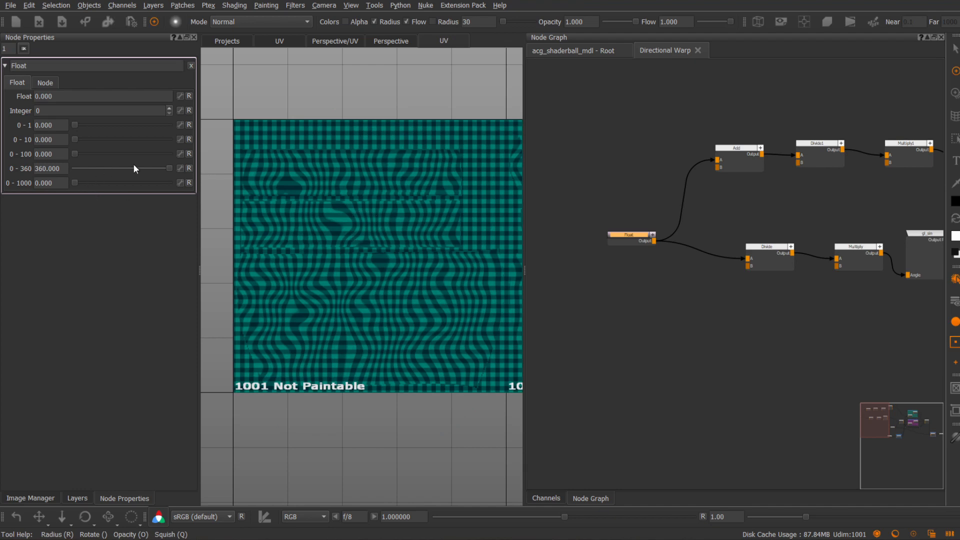
drag(172, 169, 50, 166)
key(F10)
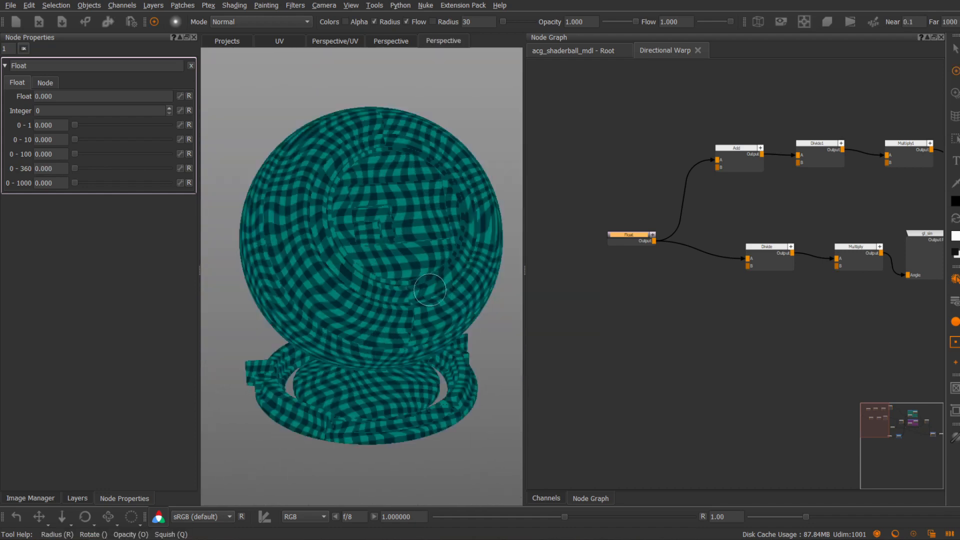
mouse_move(112, 171)
mouse_down()
mouse_move(73, 173)
mouse_move(131, 176)
mouse_move(109, 177)
mouse_up()
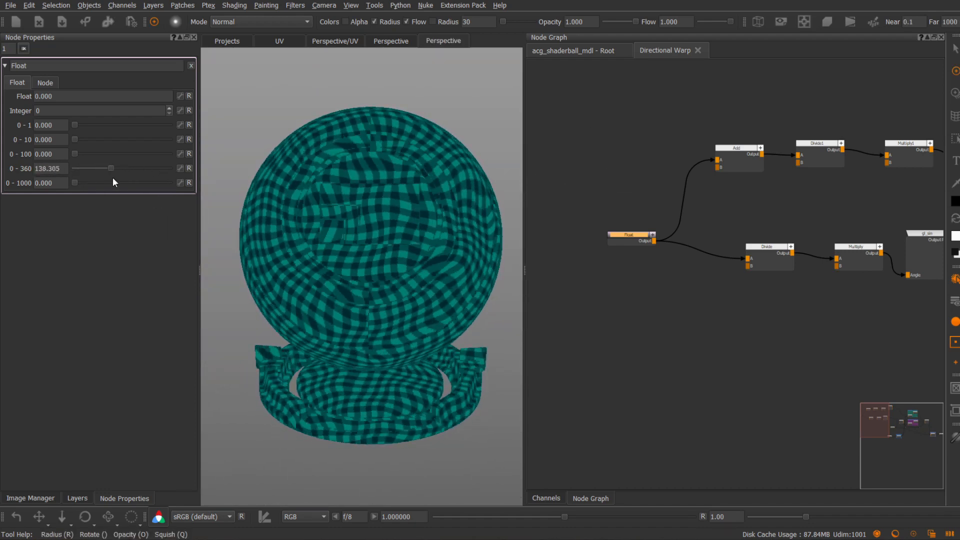
alt+middle_drag(373, 246, 334, 222)
In the root graph, feed the Directional Warp's input from a Cloud node and then a Marble node instead of Perlin
middle_drag(707, 309, 495, 263)
middle_drag(768, 303, 666, 241)
scroll(635, 281, down, 3)
scroll(635, 259, down, 1)
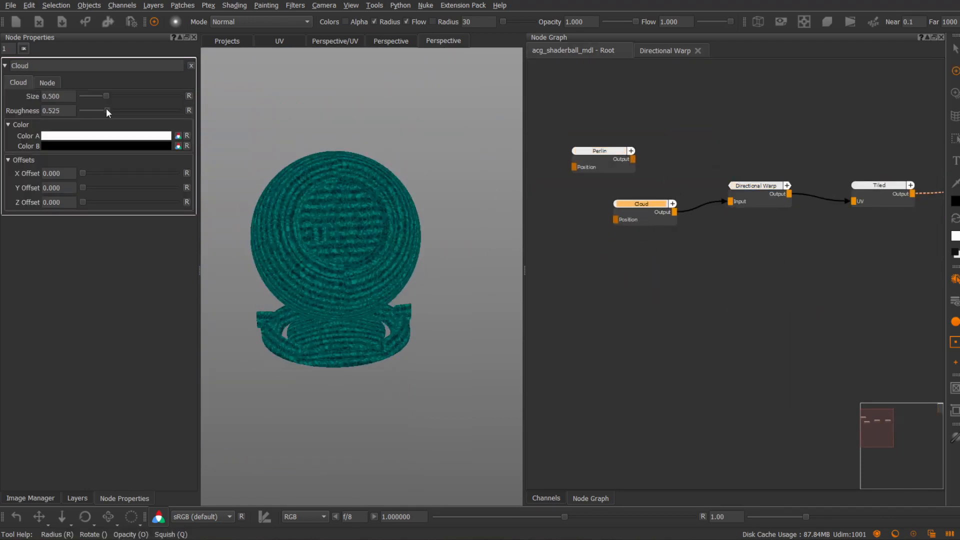
right_click(567, 265)
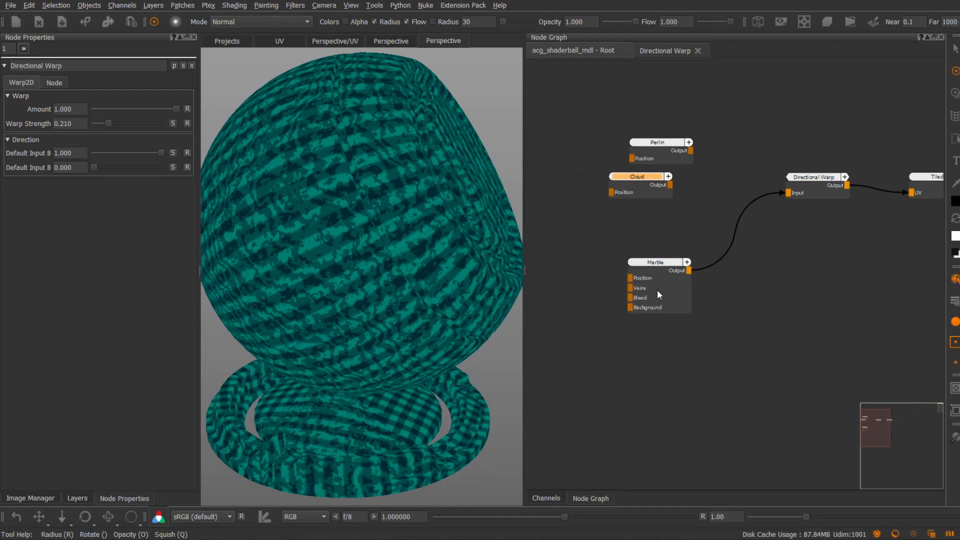
click(657, 290)
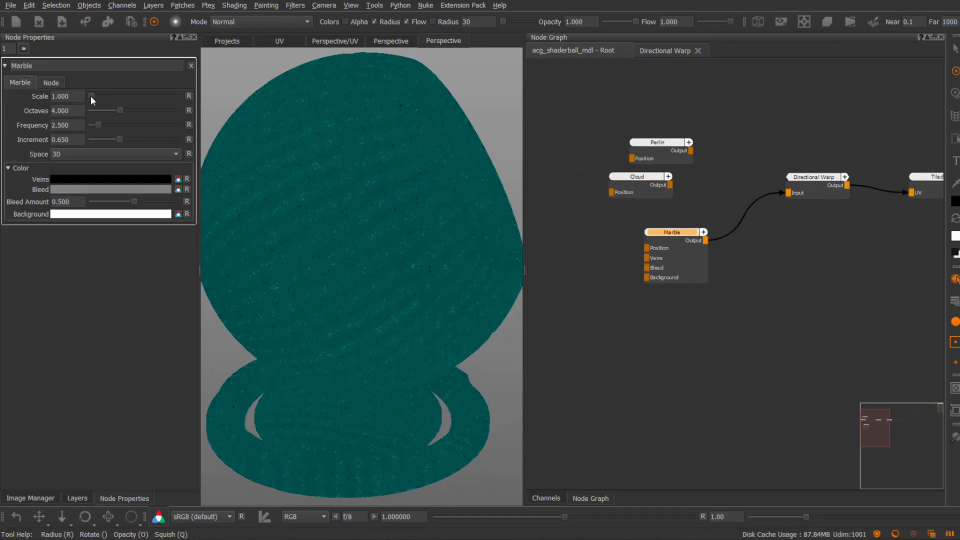